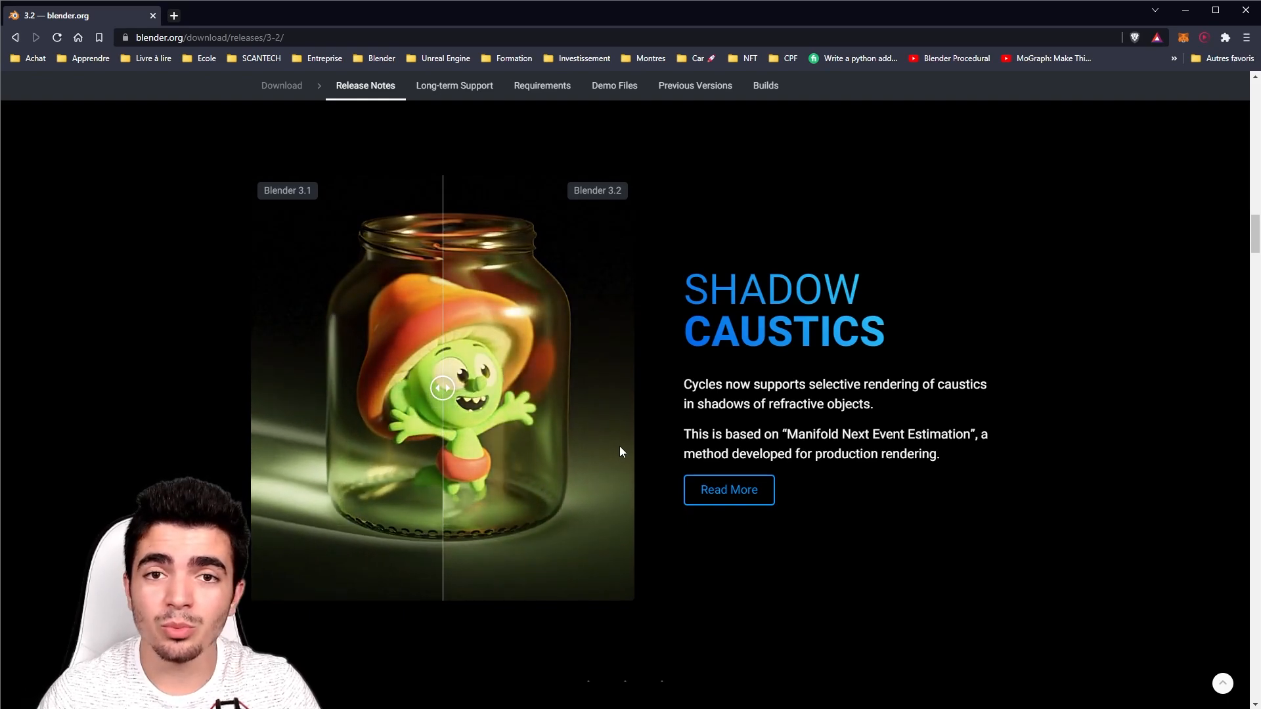
Compare the Blender 3.1 and 3.2 renders of the glass jar in the Shadow Caustics release notes
drag(442, 387, 735, 451)
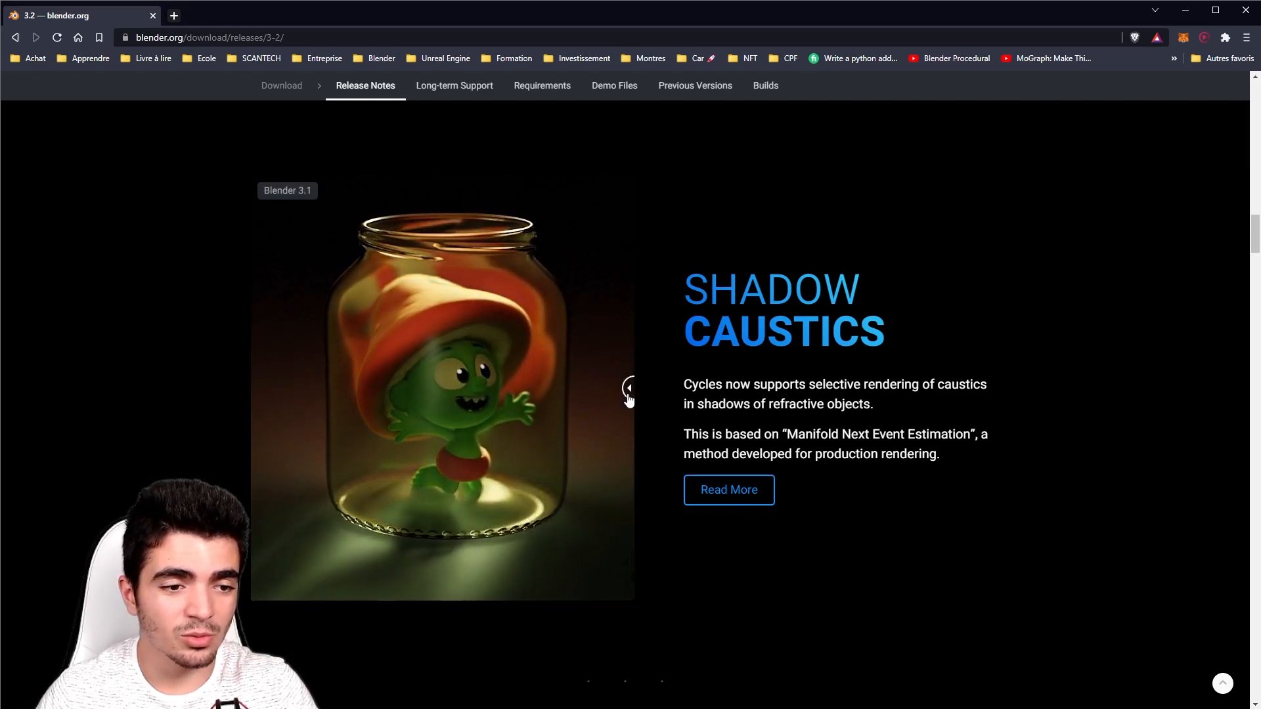
drag(629, 394, 468, 388)
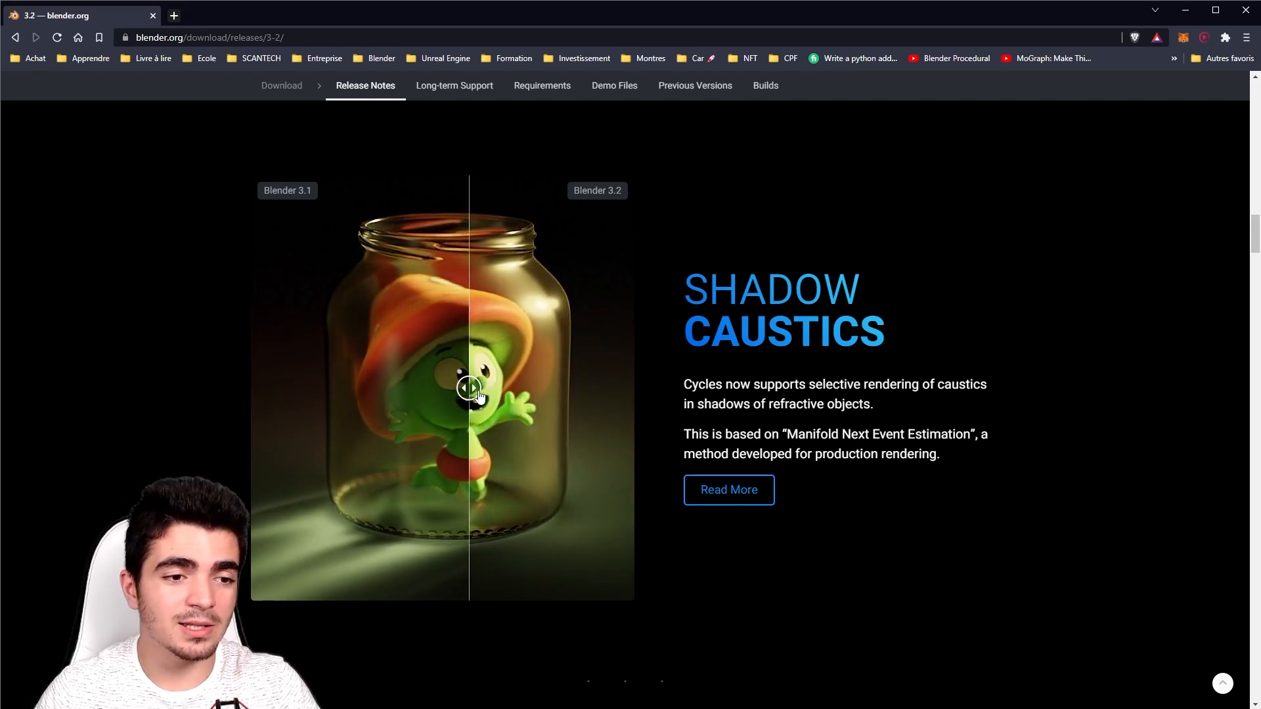
drag(469, 389, 466, 416)
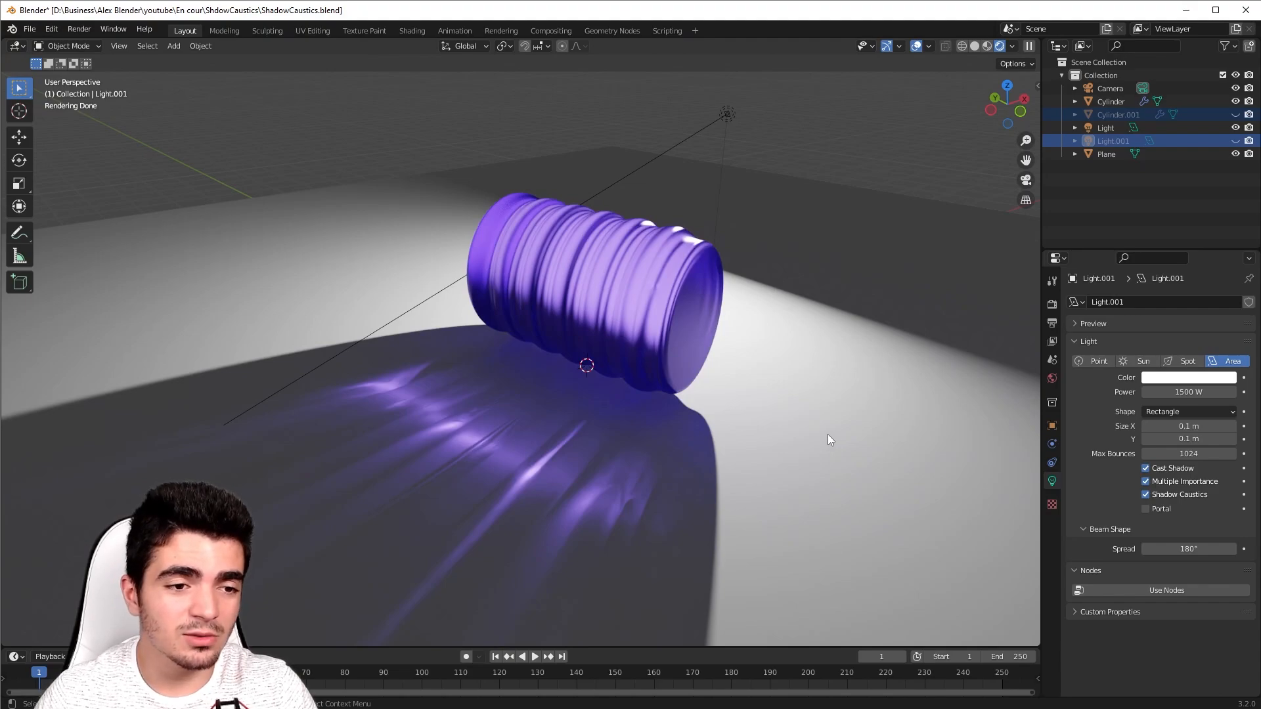
Switch to Blender and examine the purple glass cylinder's material and modifiers in the ShadowCaustics scene
click(701, 291)
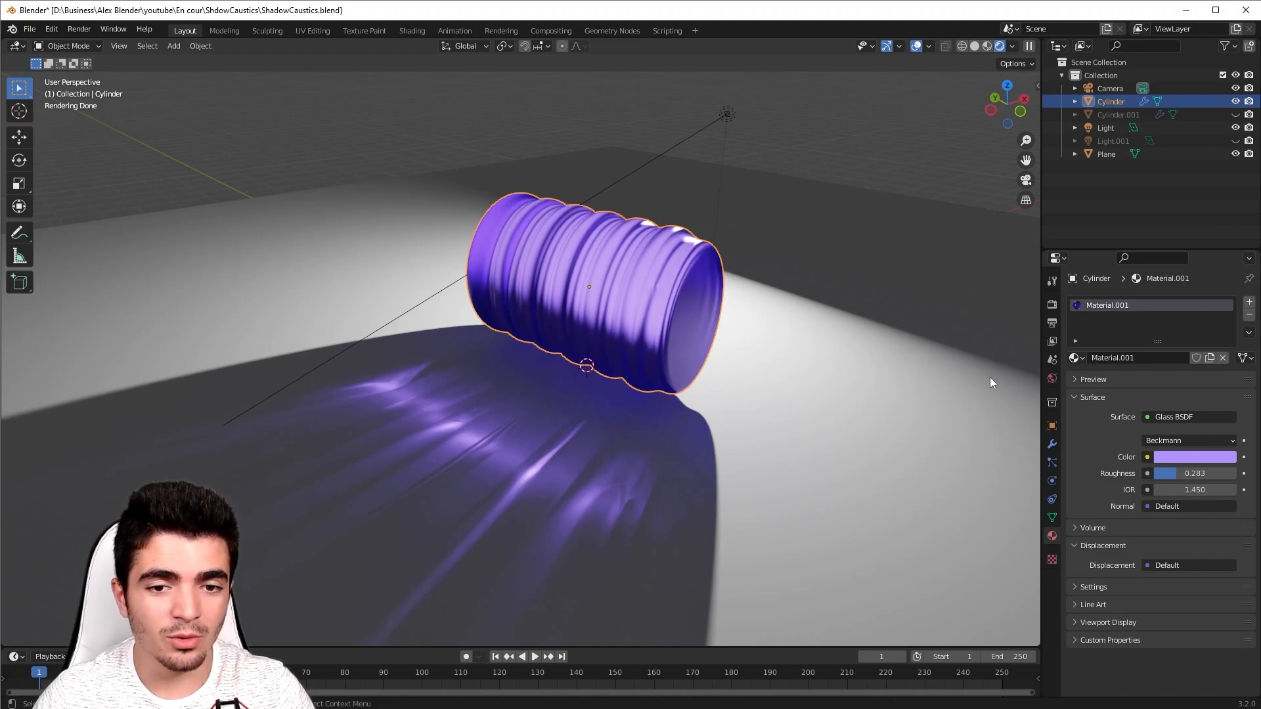
click(1053, 444)
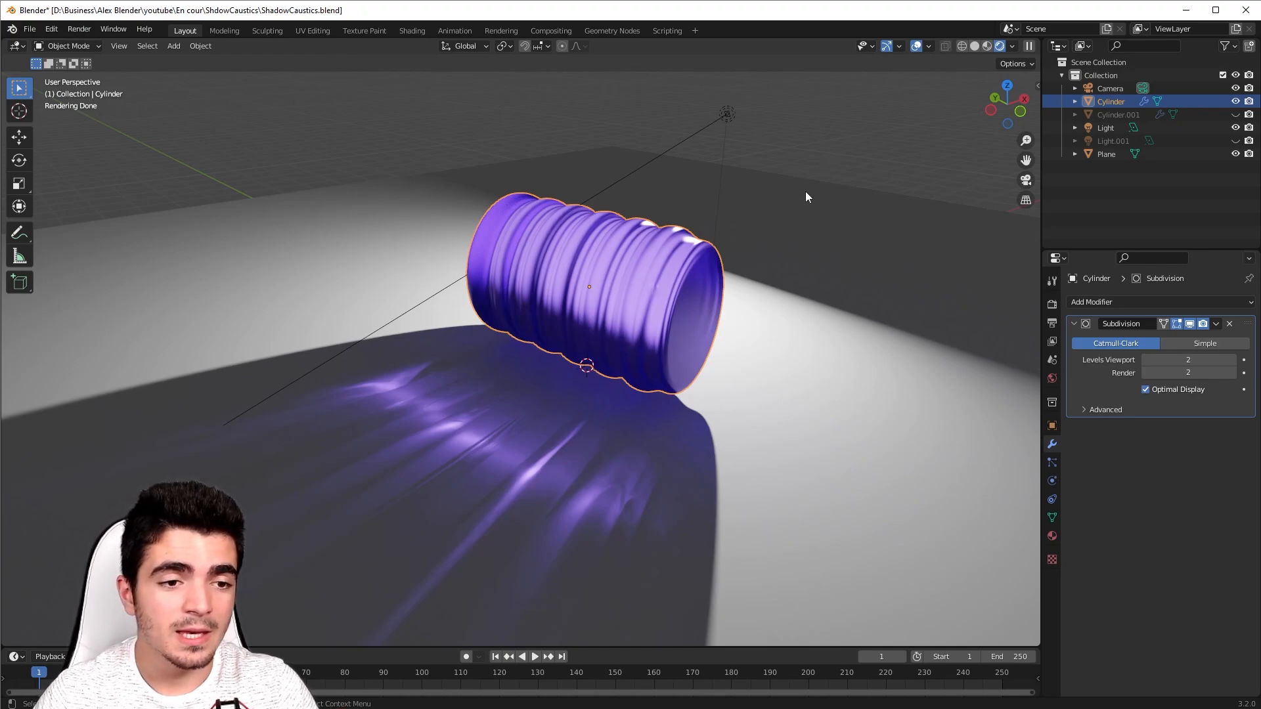
middle_drag(786, 212, 761, 204)
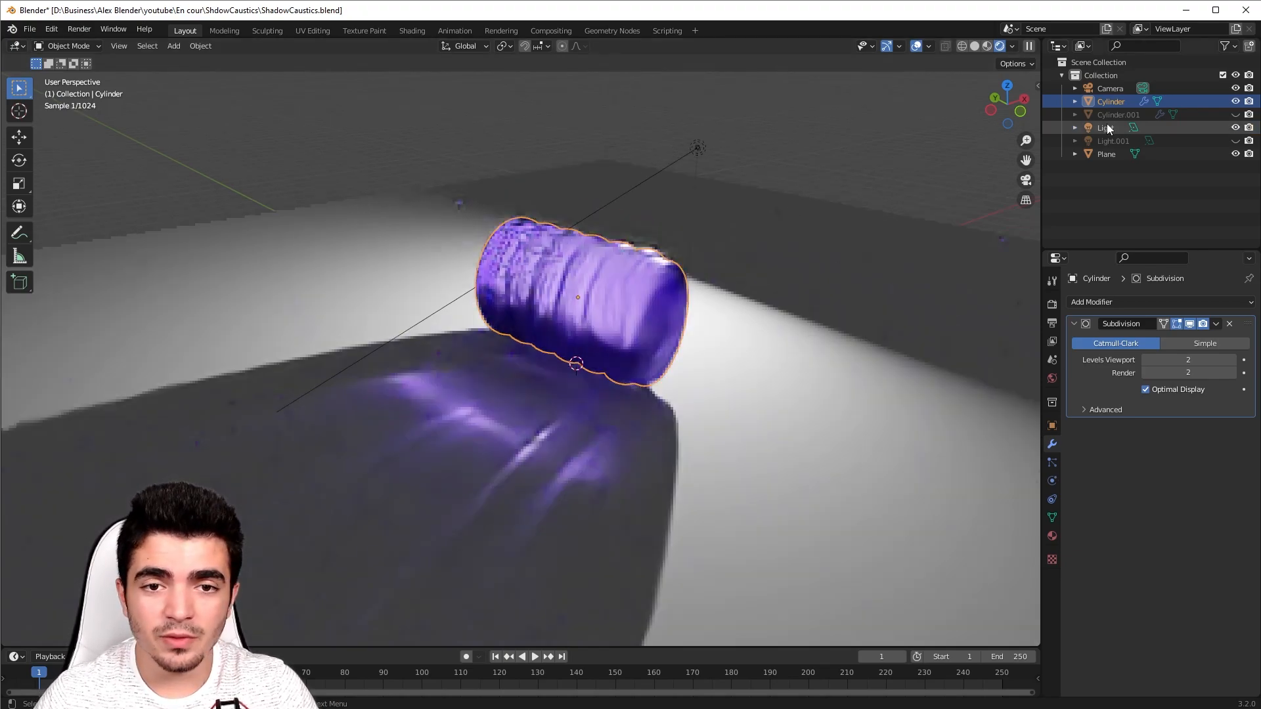
Unhide Cylinder.001 and Light.001, select the second light, and examine the caustics cast by both cylinders
click(1236, 114)
click(1235, 141)
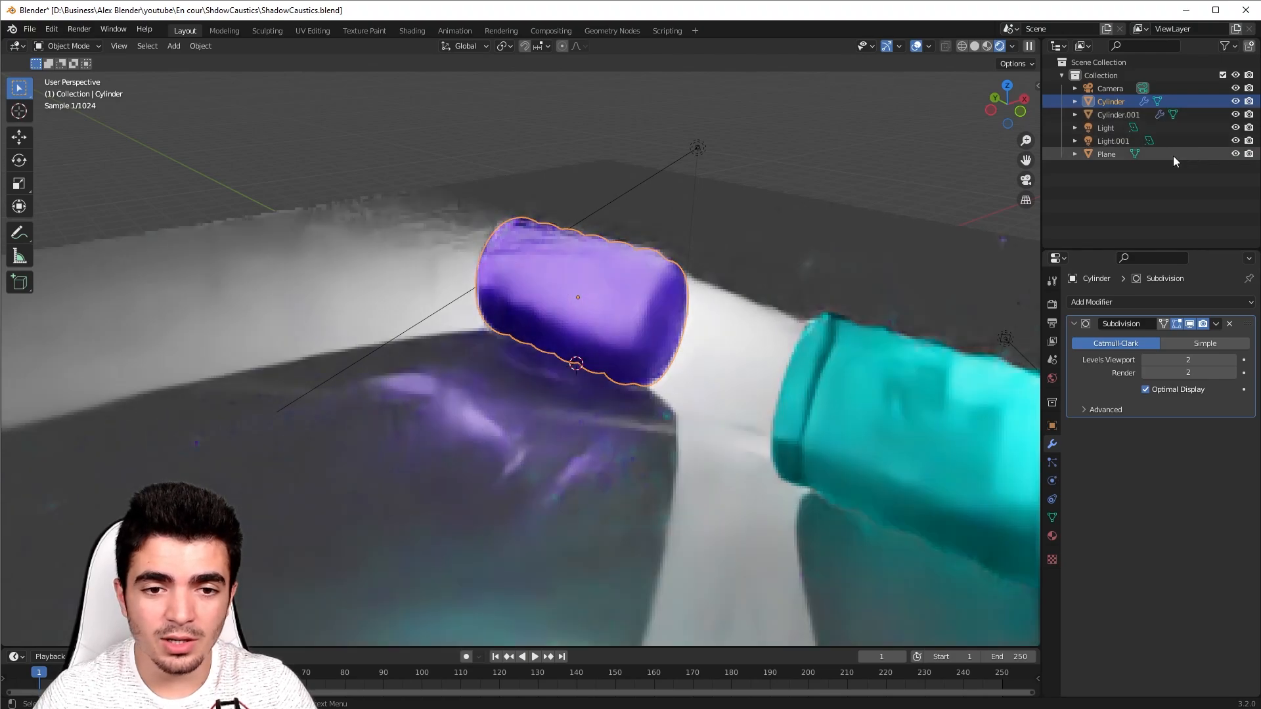
middle_drag(985, 309, 595, 282)
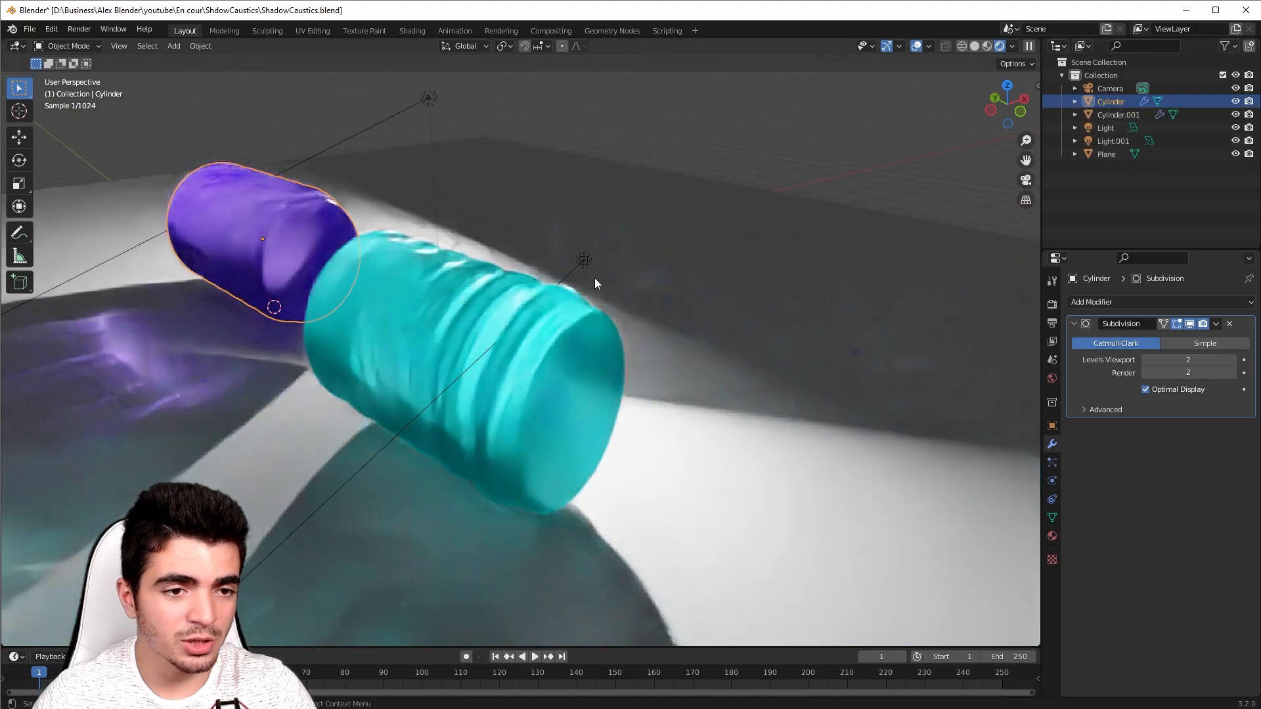
click(583, 261)
scroll(591, 389, down, 4)
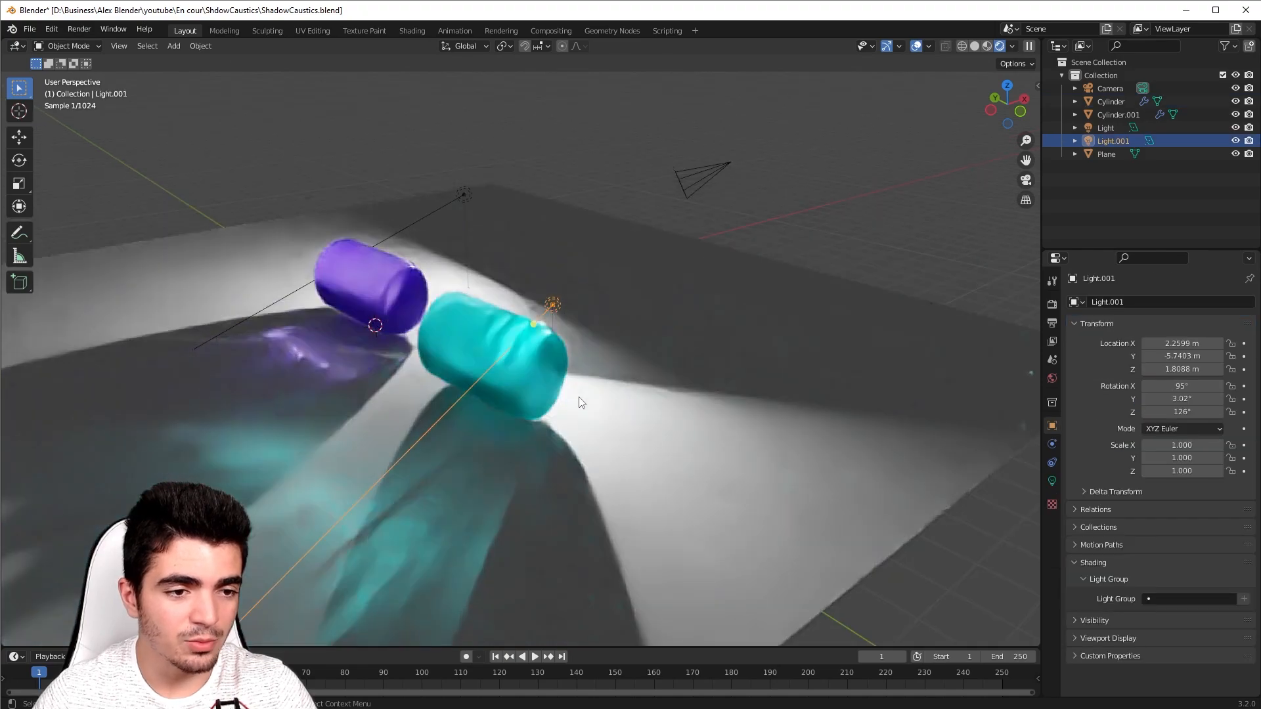
shift+middle_drag(644, 353, 504, 437)
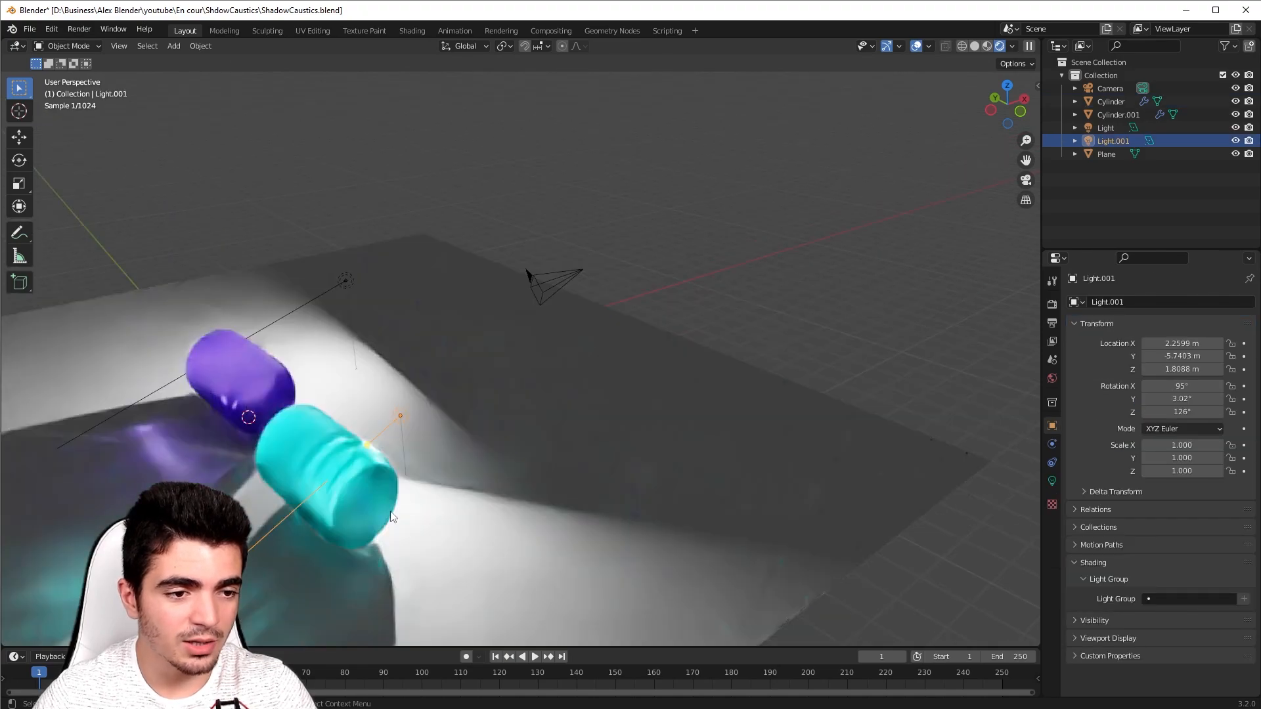
middle_drag(401, 537, 620, 392)
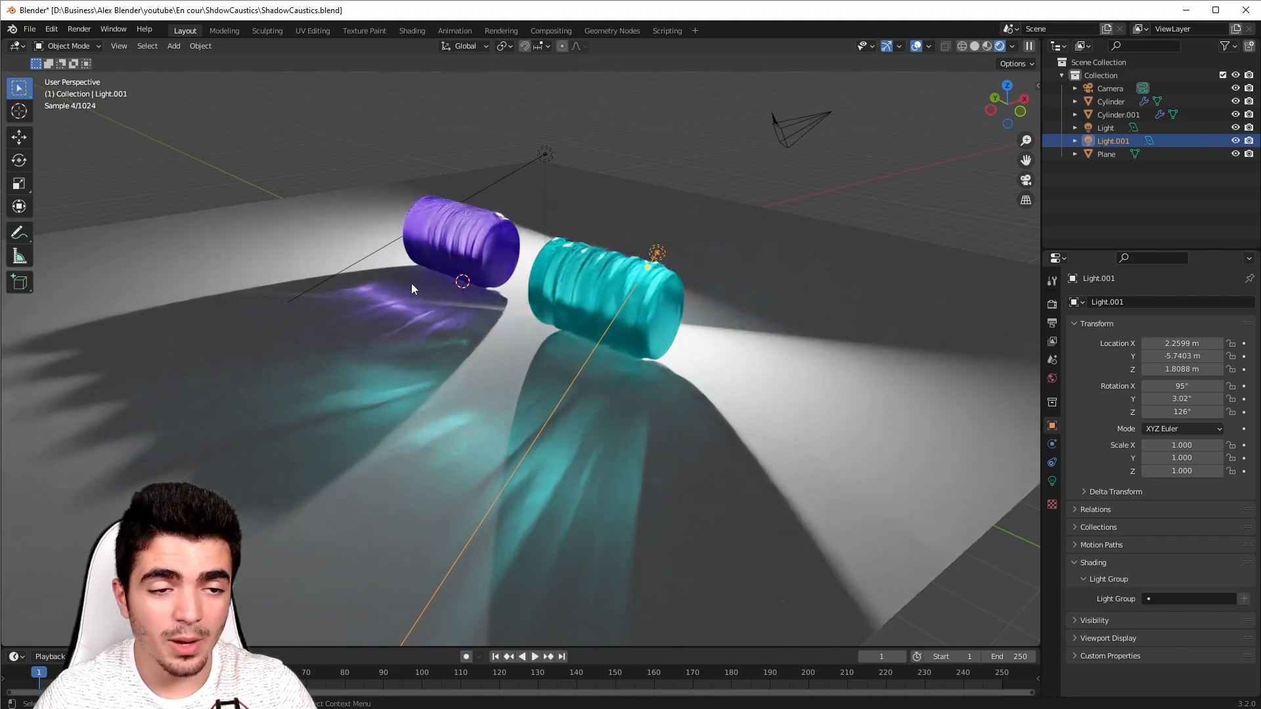
Start a new file without saving the current one, and delete the default cube, camera and light
click(30, 29)
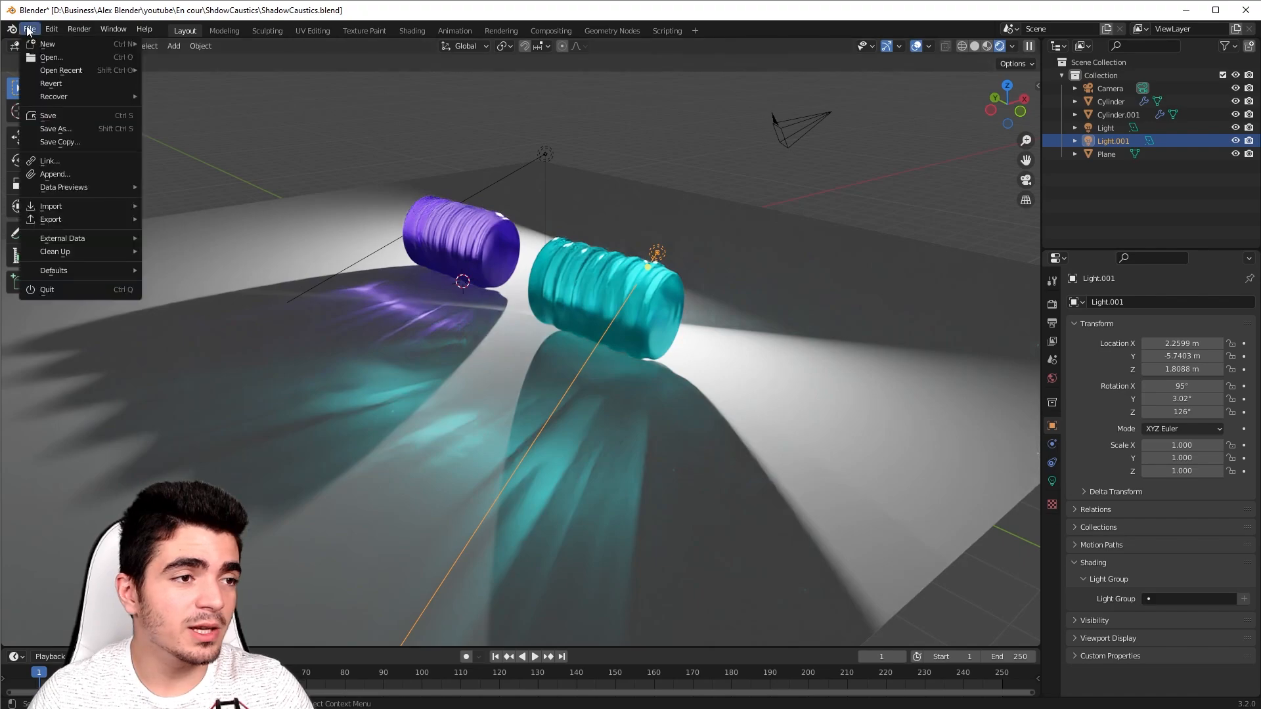
mouse_move(53, 44)
click(186, 45)
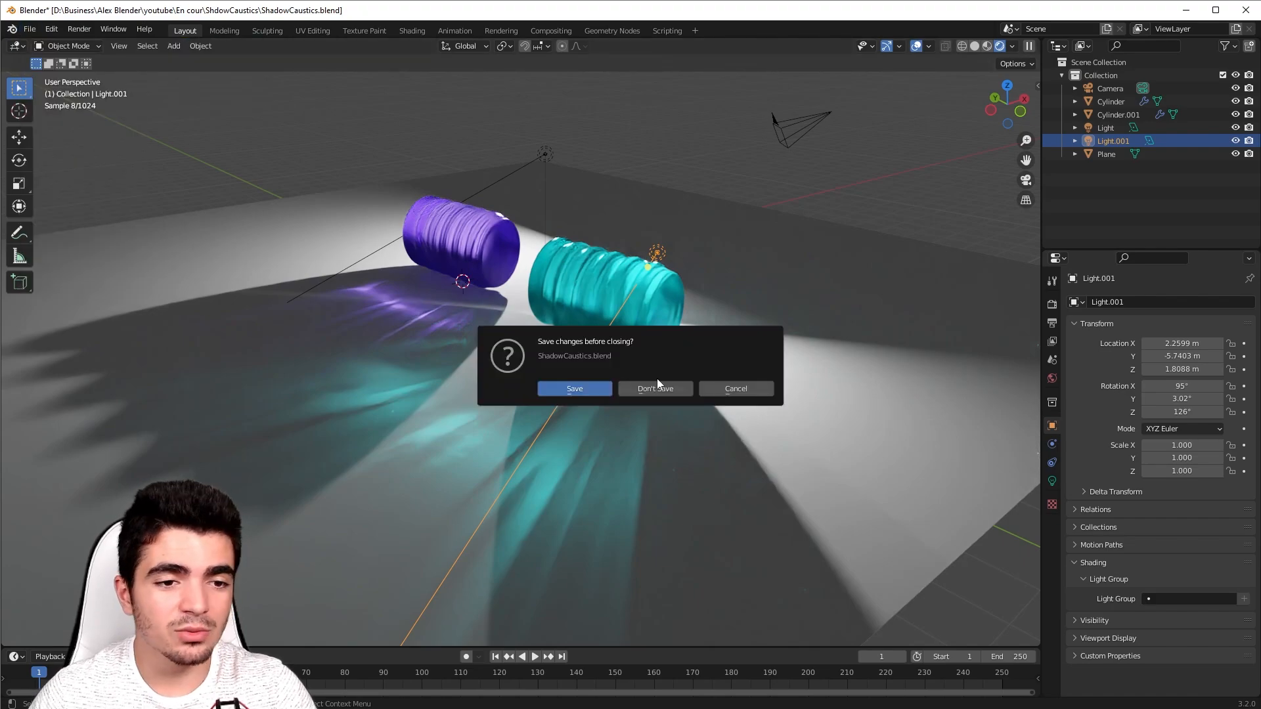
click(663, 389)
scroll(663, 388, down, 3)
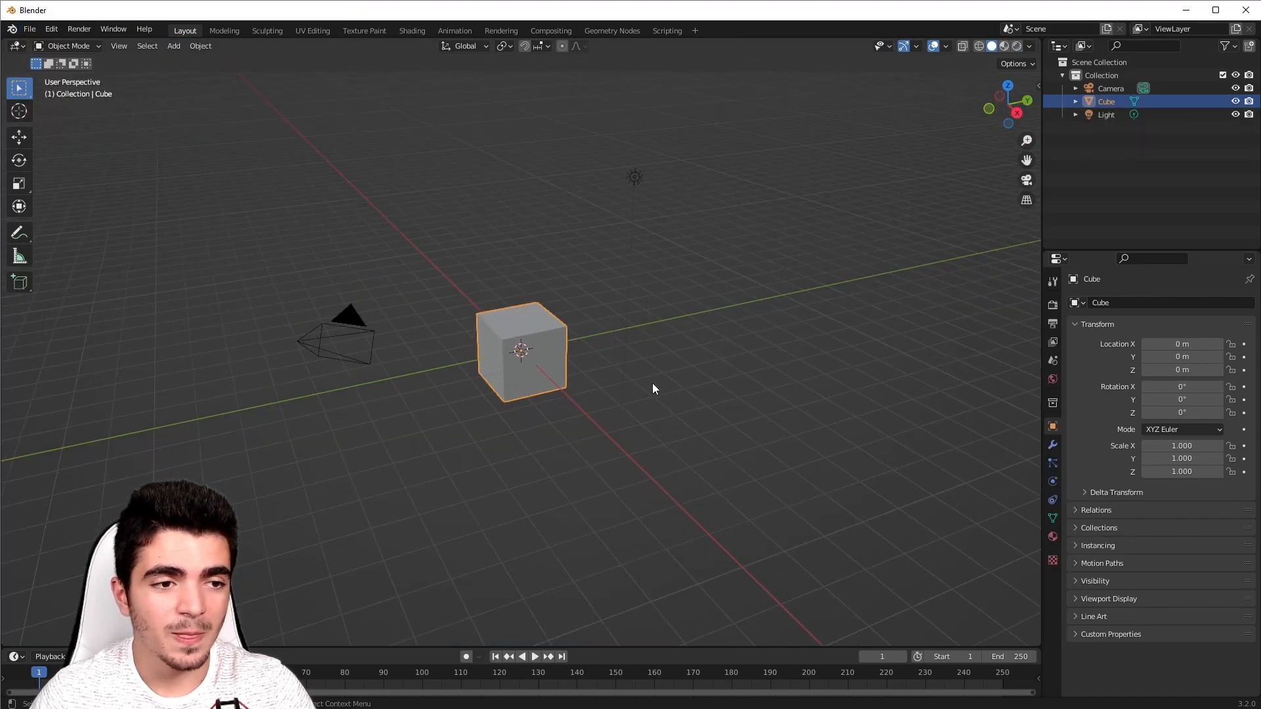
drag(301, 173, 755, 465)
key(Delete)
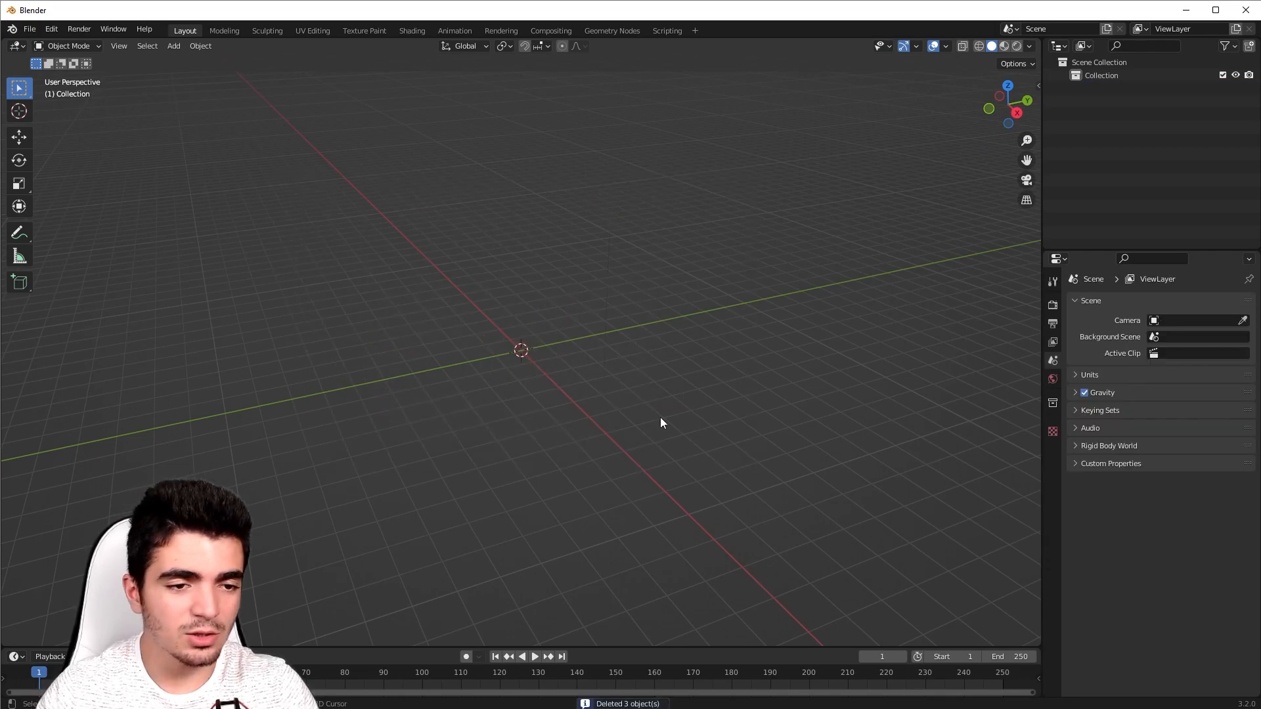
Add a mesh plane at the centre of the empty scene
key(shift+a)
mouse_move(660, 419)
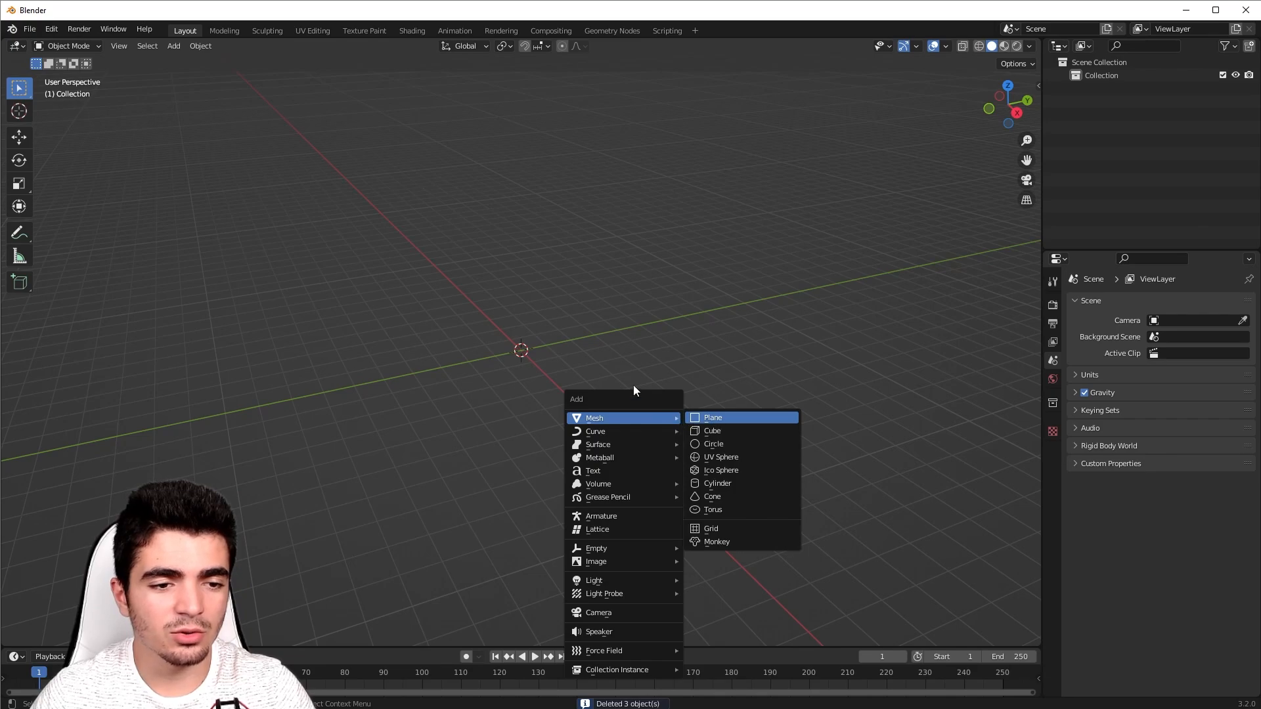
key(shift+a)
mouse_move(569, 329)
click(658, 328)
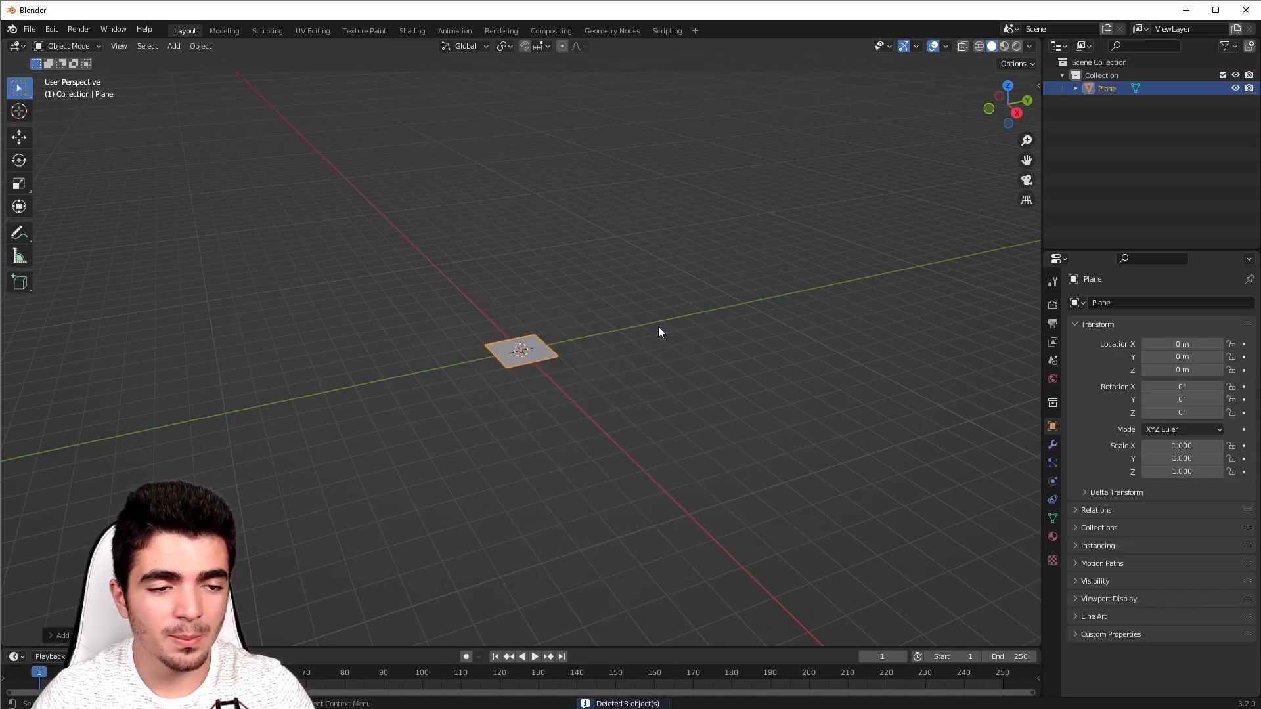
Scale the plane's mesh by a factor of 10 in Edit Mode and return to Object Mode
key(Tab)
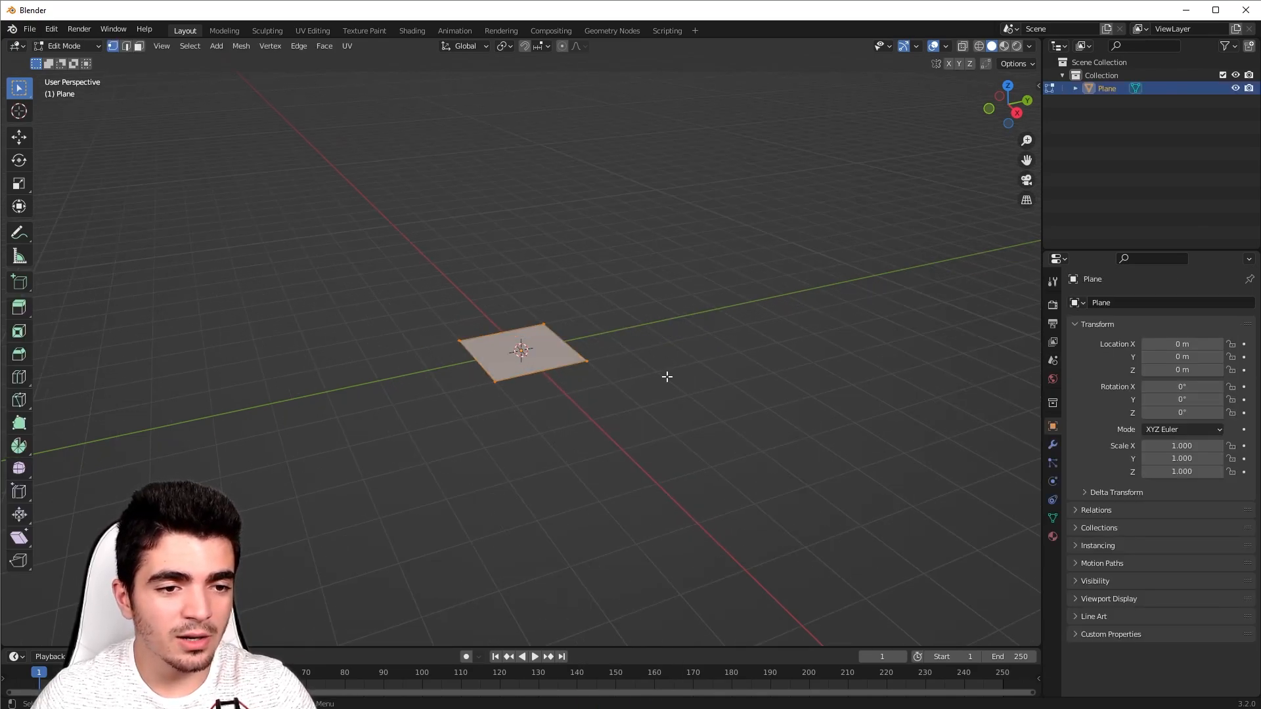
text(s)
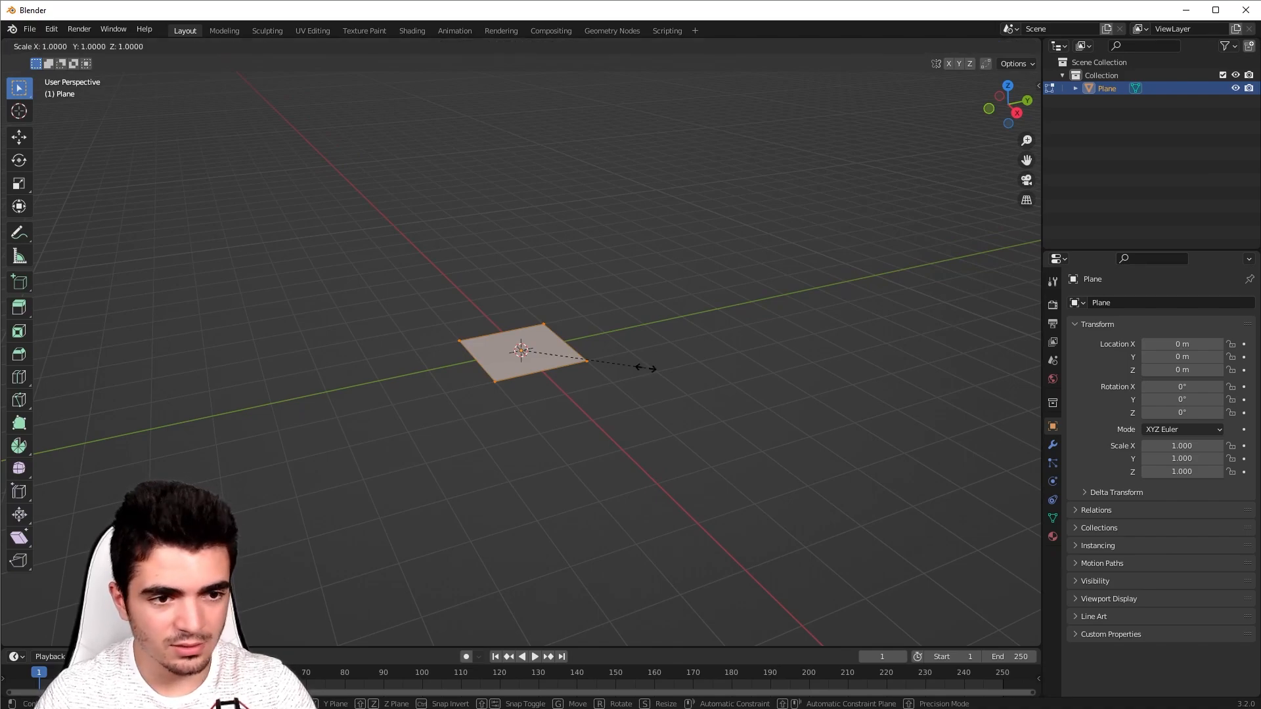
text(15)
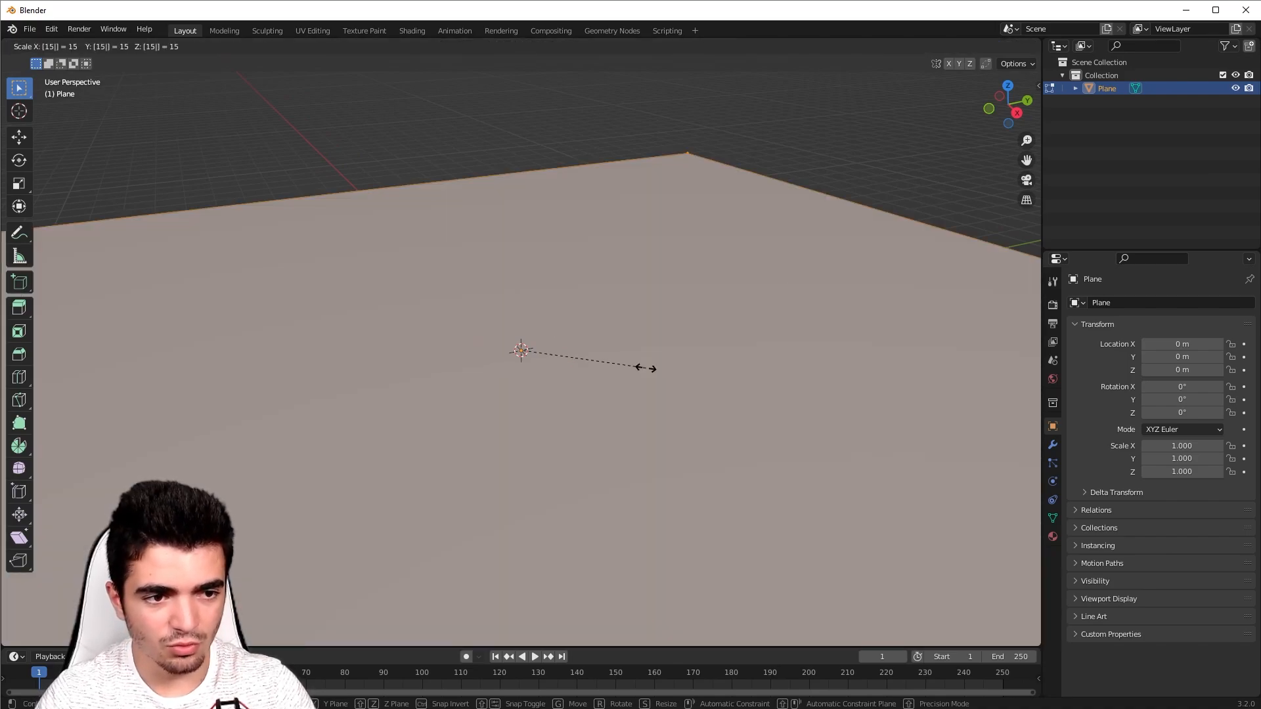
key(BackSpace)
text(0)
key(Return)
scroll(646, 368, down, 1)
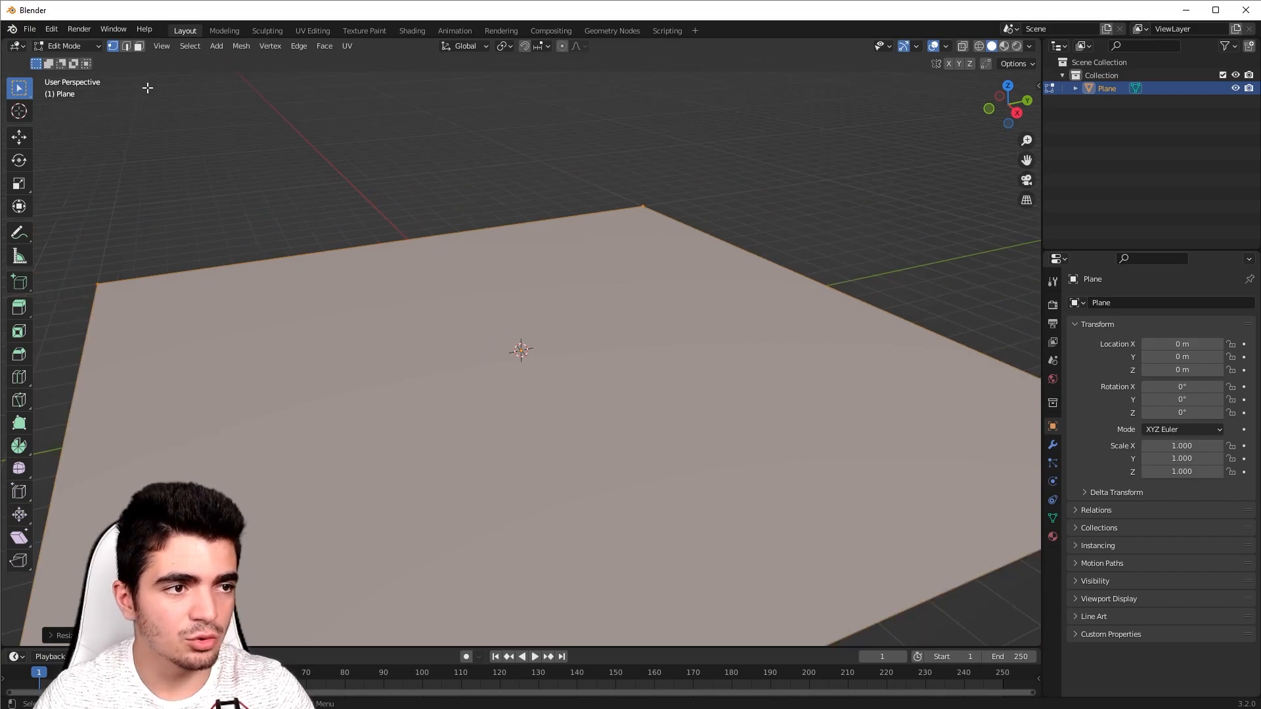
click(57, 44)
click(61, 61)
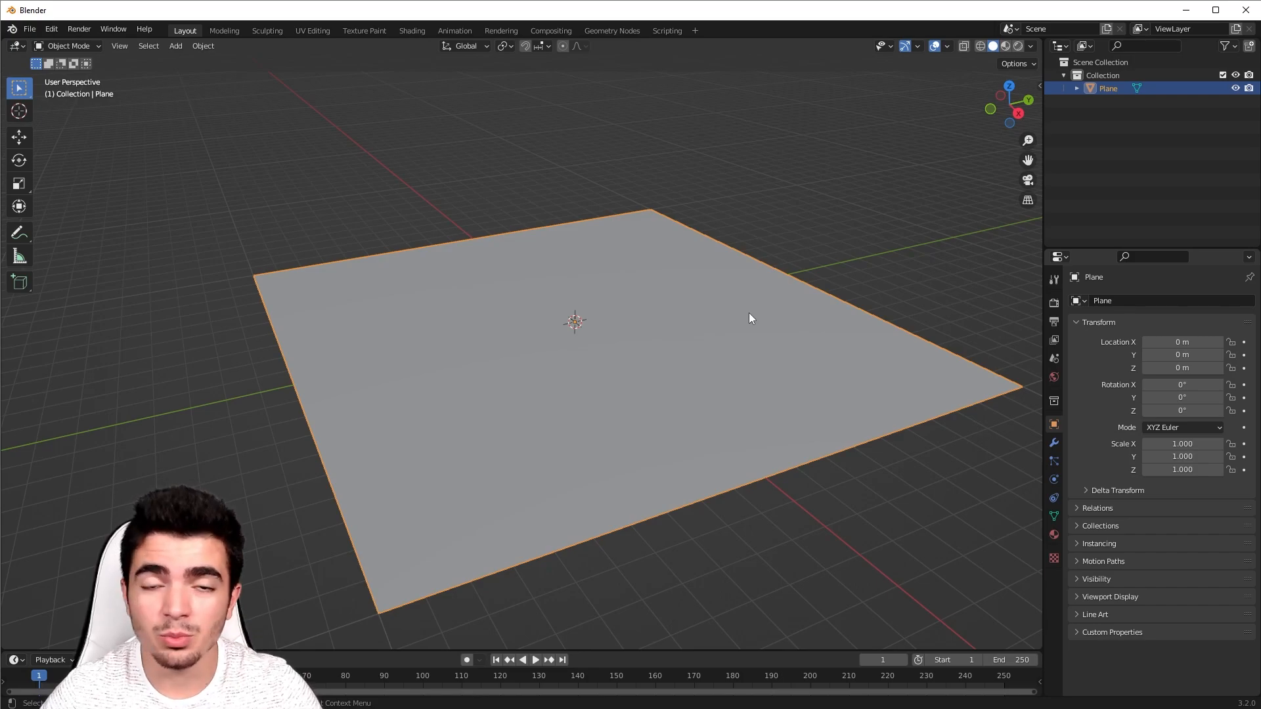
Add a mesh cylinder at the centre of the plane
middle_drag(749, 318, 577, 304)
key(shift+a)
mouse_move(577, 302)
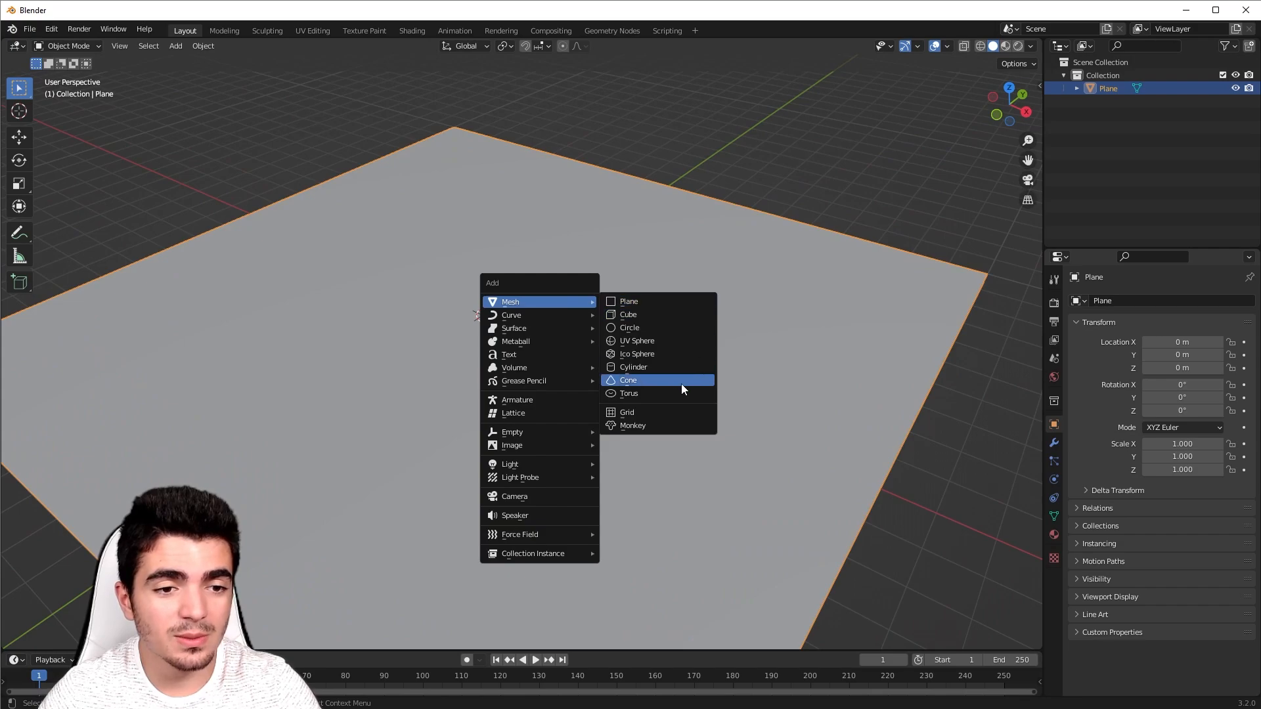
click(668, 370)
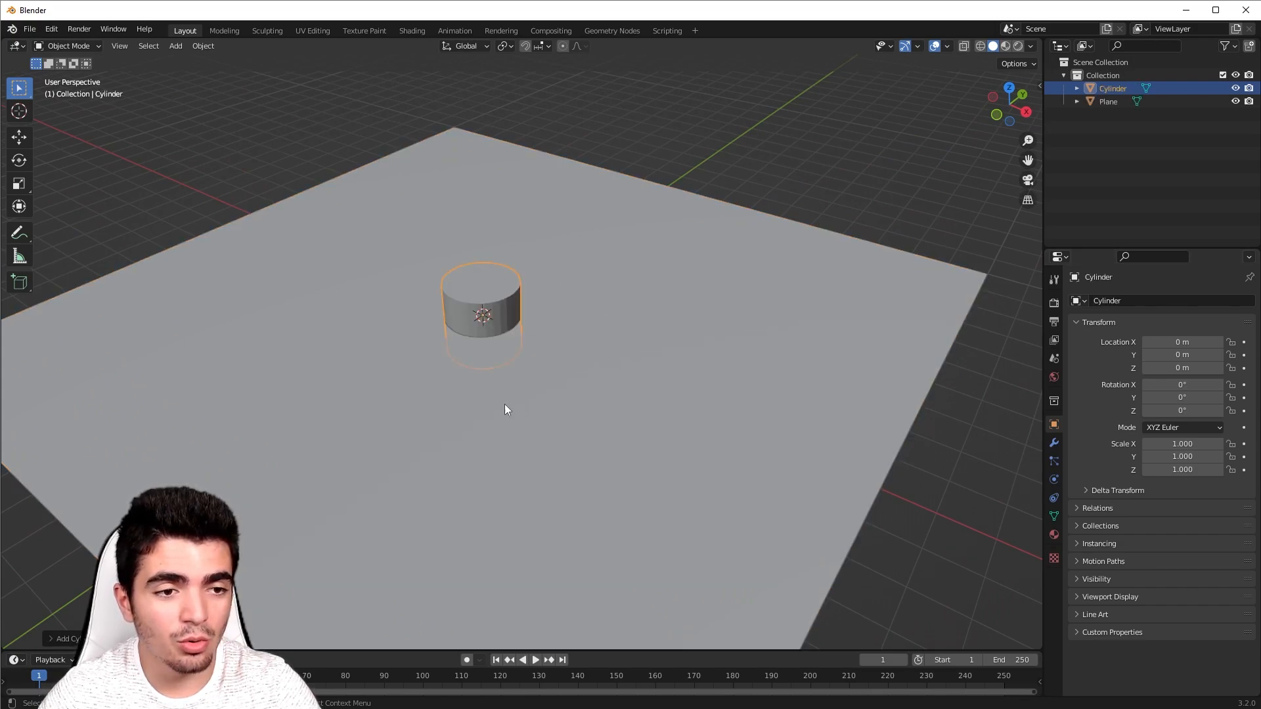
Rotate the cylinder 90° around the Y axis so it lies on its side
mouse_move(709, 350)
shift+middle_down()
mouse_move(834, 408)
mouse_move(785, 363)
mouse_move(759, 369)
mouse_move(718, 334)
shift+middle_up()
scroll(799, 414, up, 2)
scroll(763, 372, up, 2)
key(r)
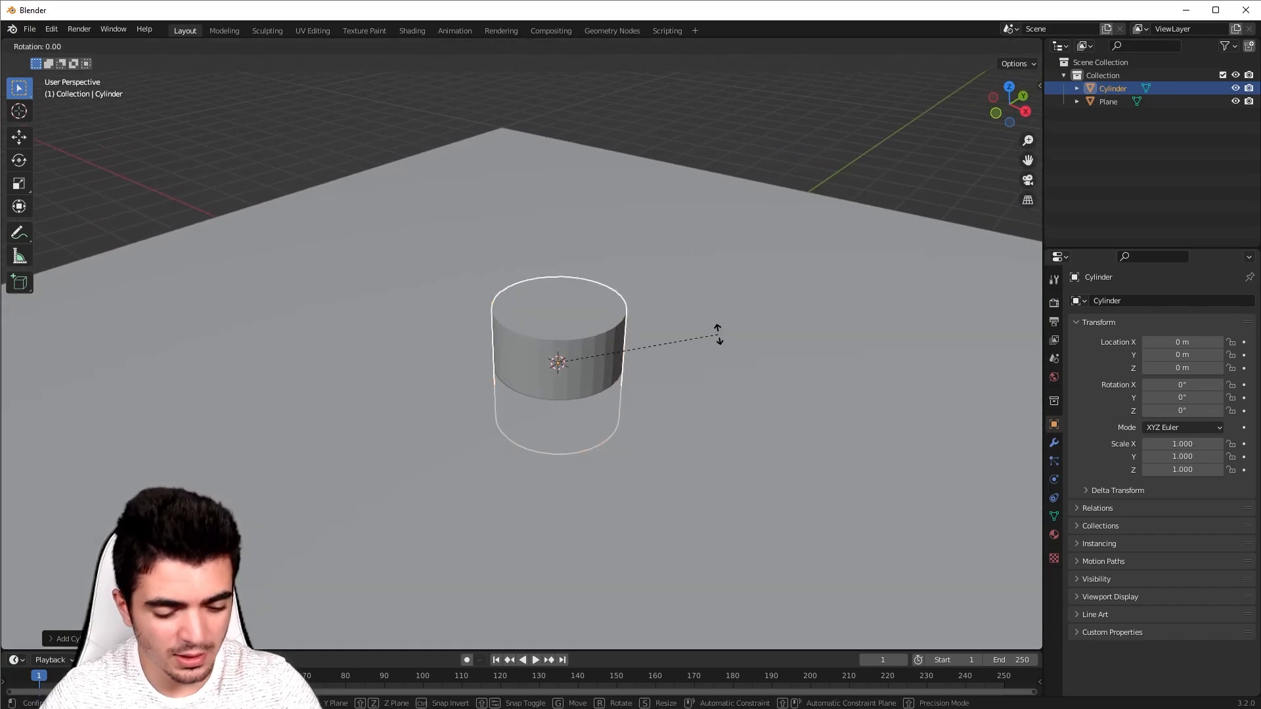
key(y)
key(9)
key(0)
key(Return)
Raise the cylinder 1 m along the Z axis so it rests on the plane
key(g)
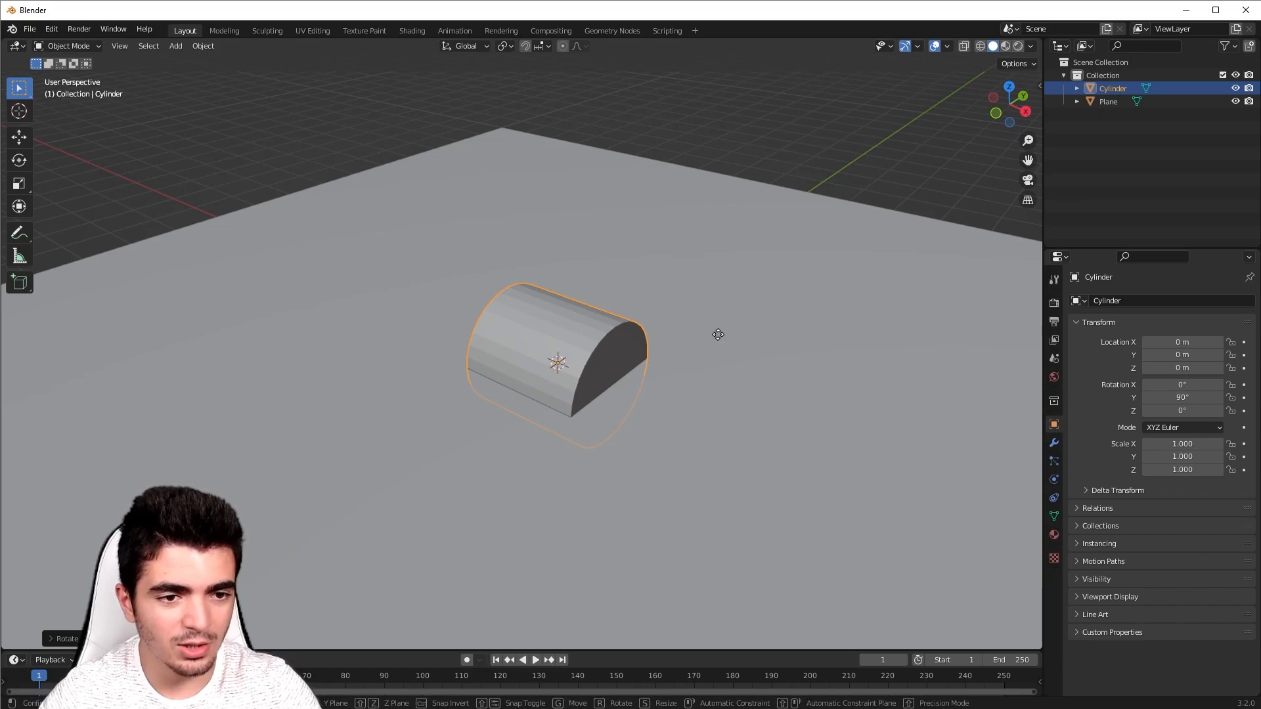
key(z)
key(1)
key(Return)
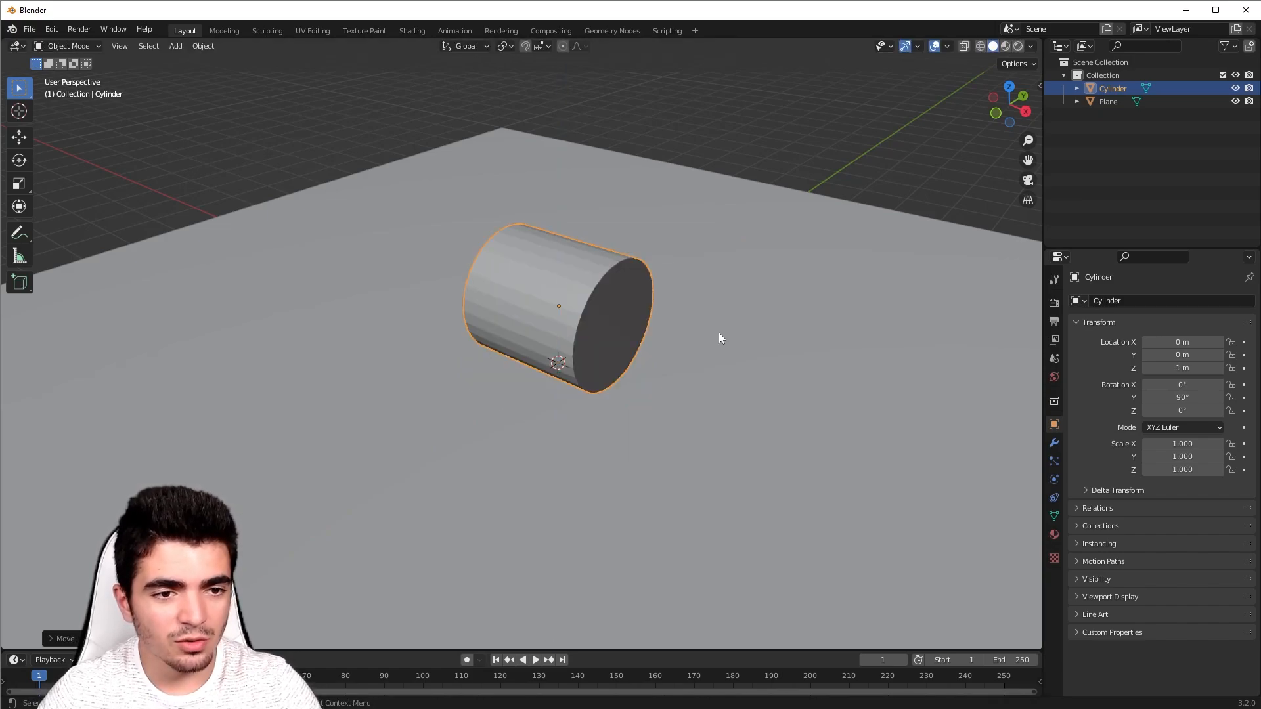
Lengthen the cylinder's mesh along the global X axis in Edit Mode and return to Object Mode
key(Tab)
key(s)
key(x)
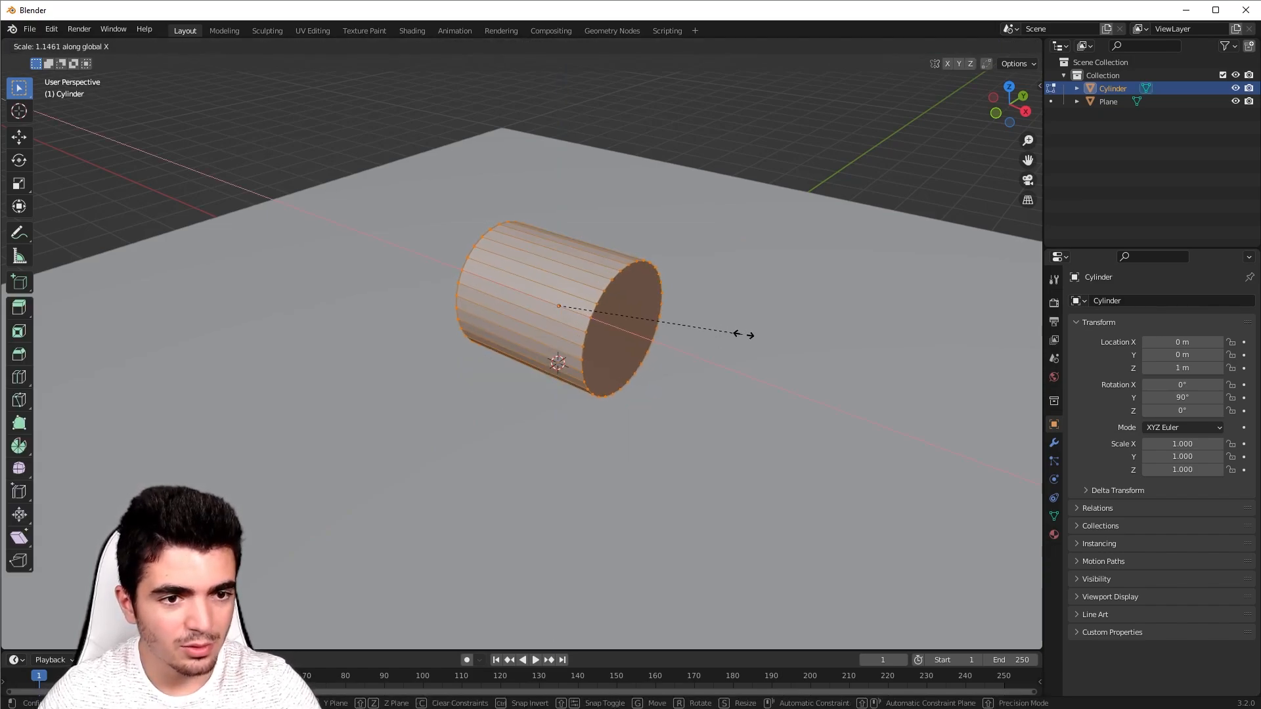
click(785, 336)
key(Tab)
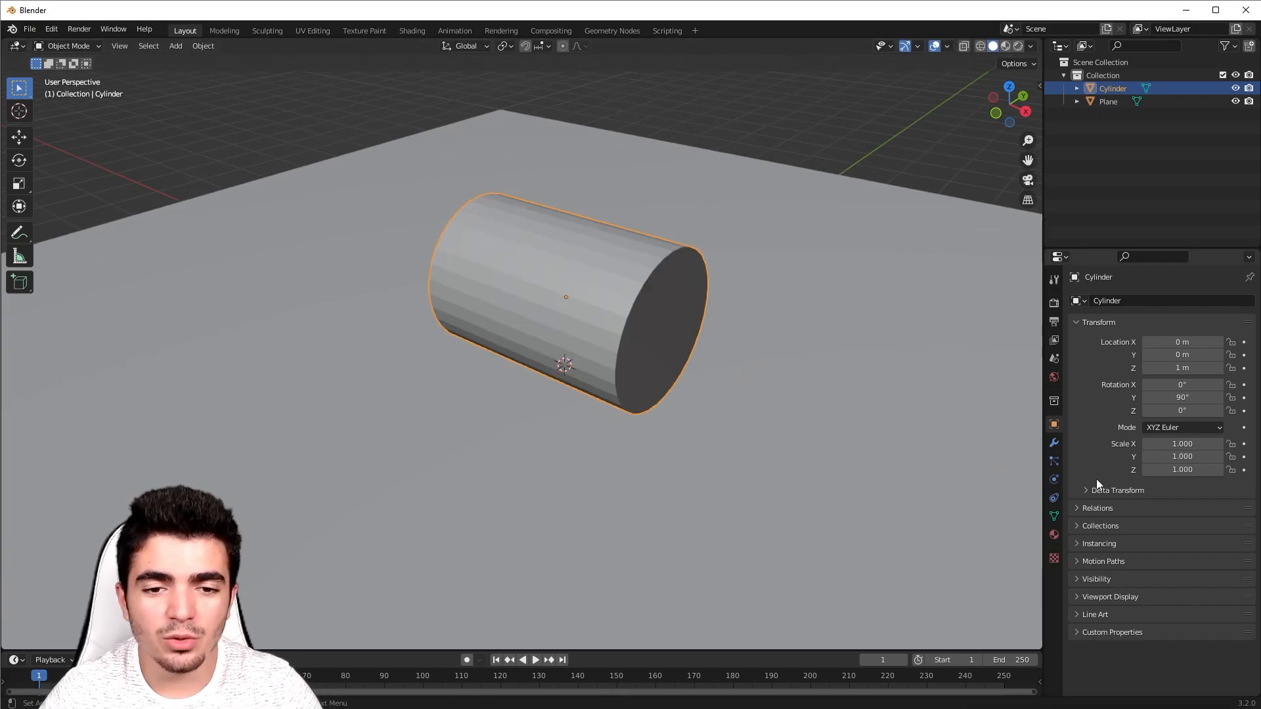
Add a Bevel modifier to the cylinder and set its segments to 18
click(1053, 445)
click(1112, 301)
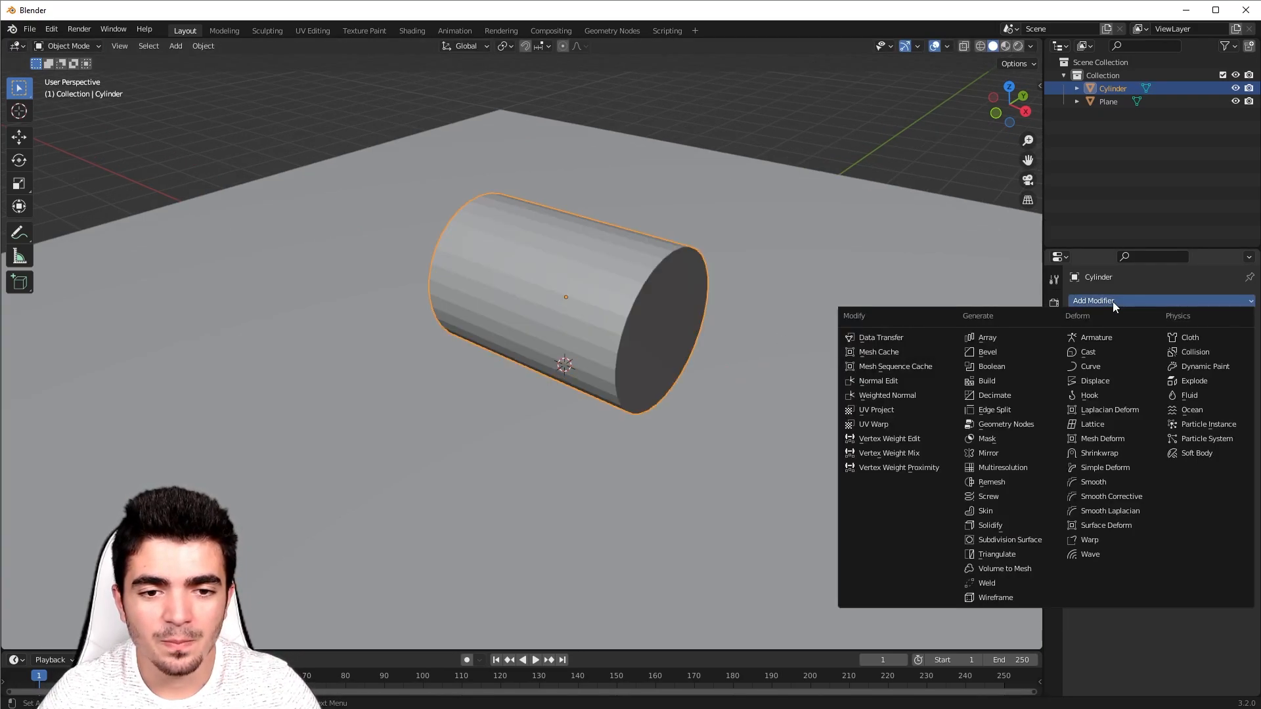
click(988, 353)
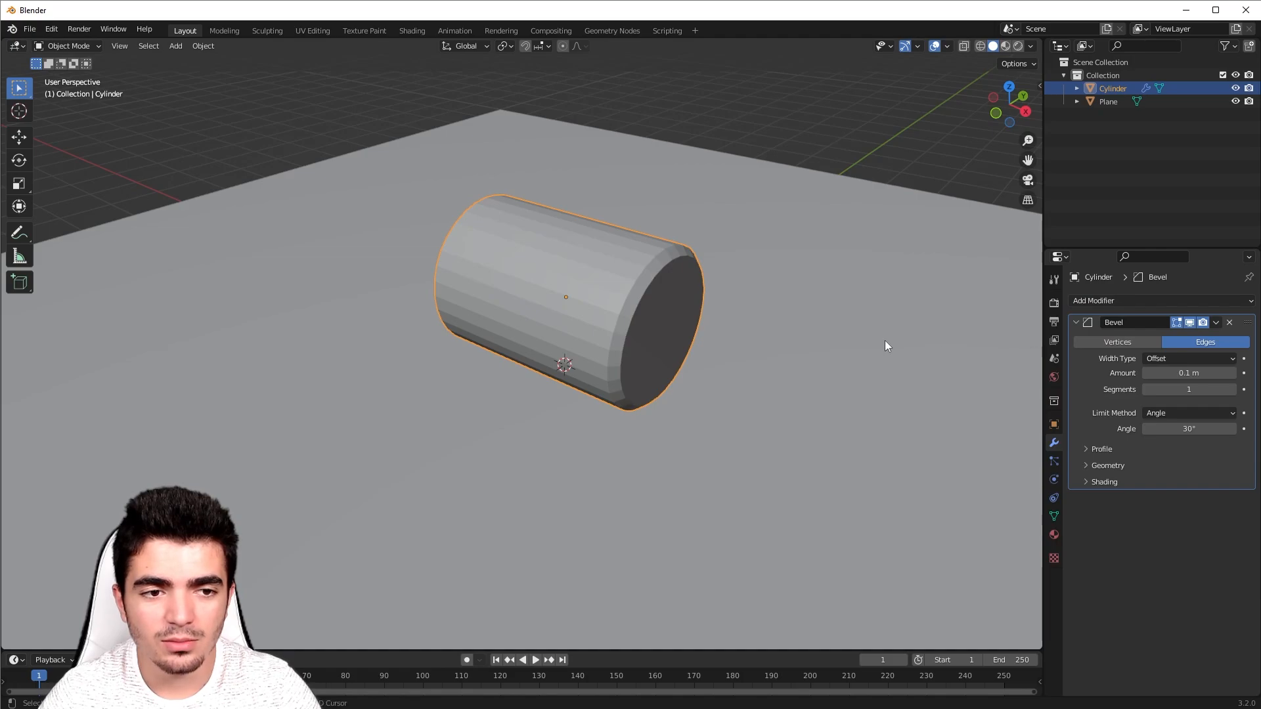
scroll(869, 418, up, 1)
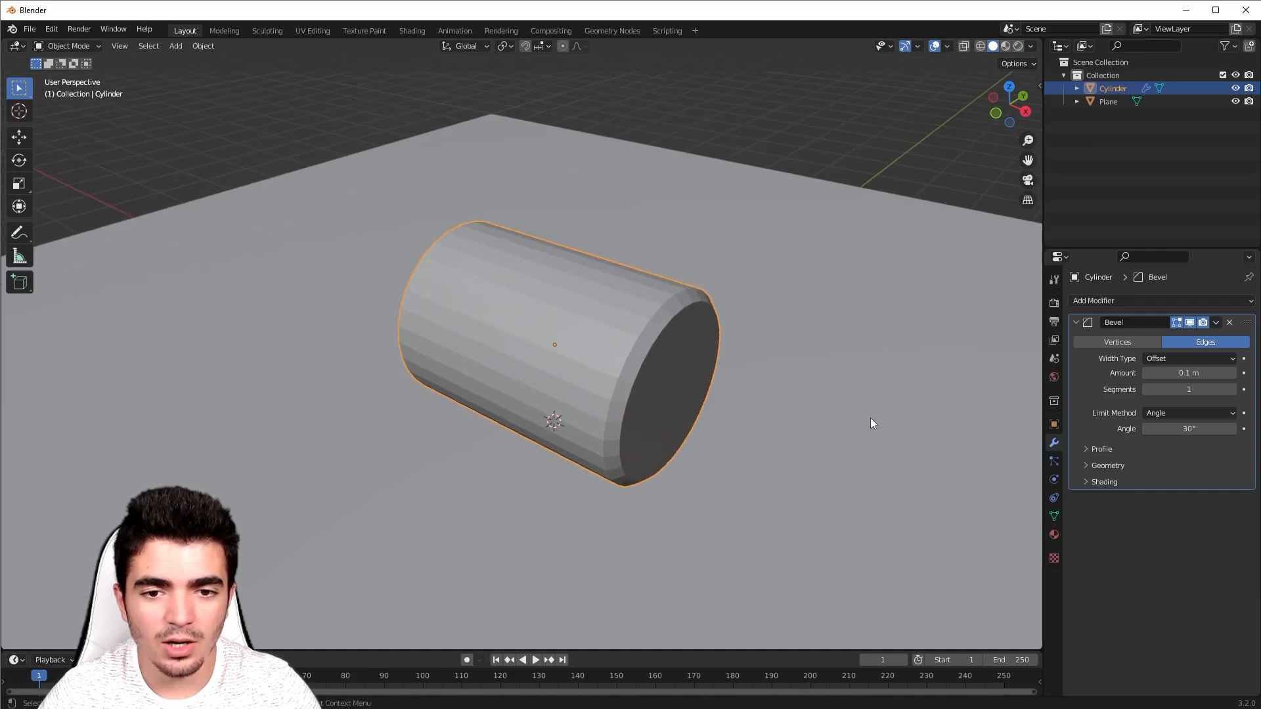
click(1201, 390)
text(1)
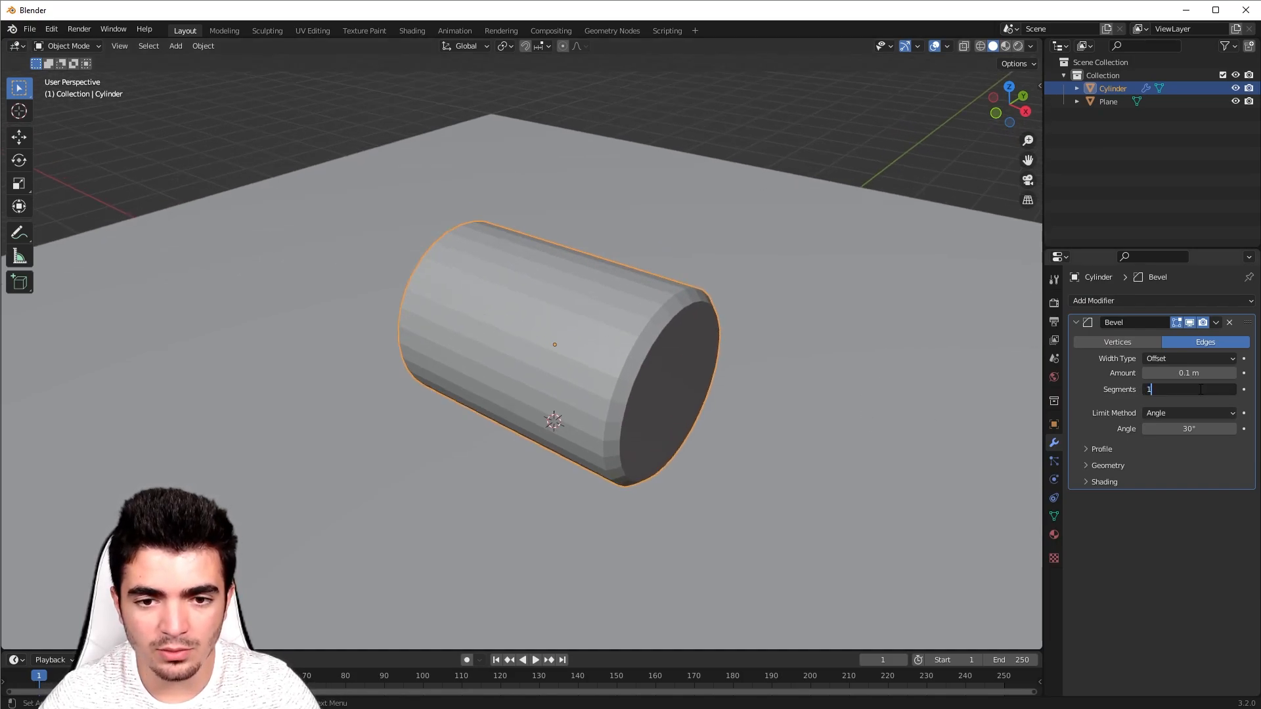
text(8)
key(Return)
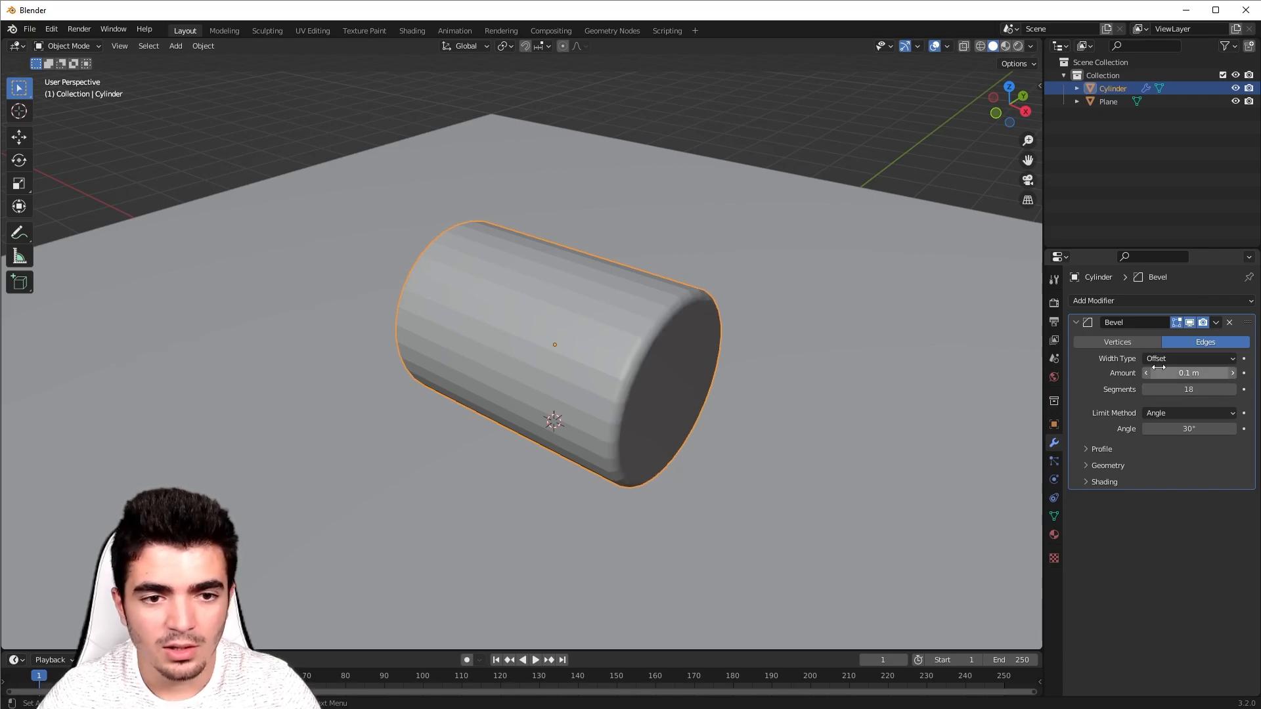
Increase the bevel amount to round the cylinder's end edges more, and apply the Bevel modifier
drag(1184, 373, 1208, 373)
click(1217, 321)
click(1179, 337)
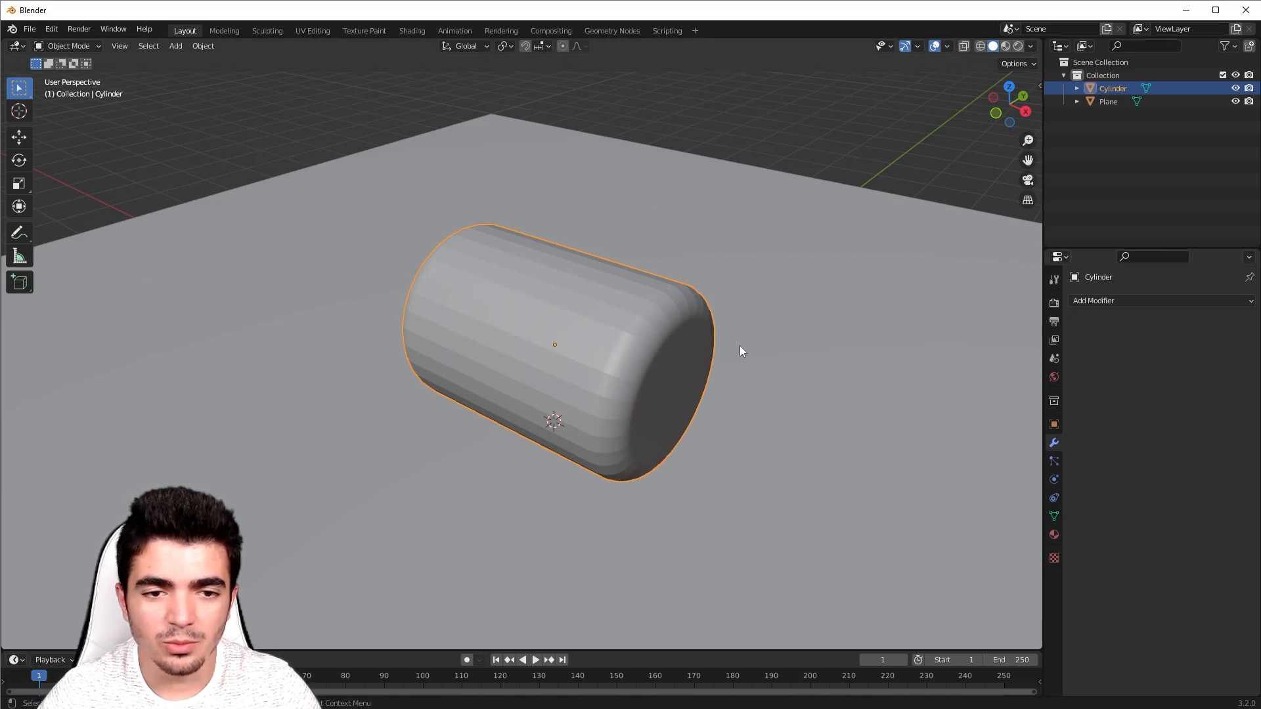
Shade the beveled cylinder smooth
right_click(514, 312)
click(514, 313)
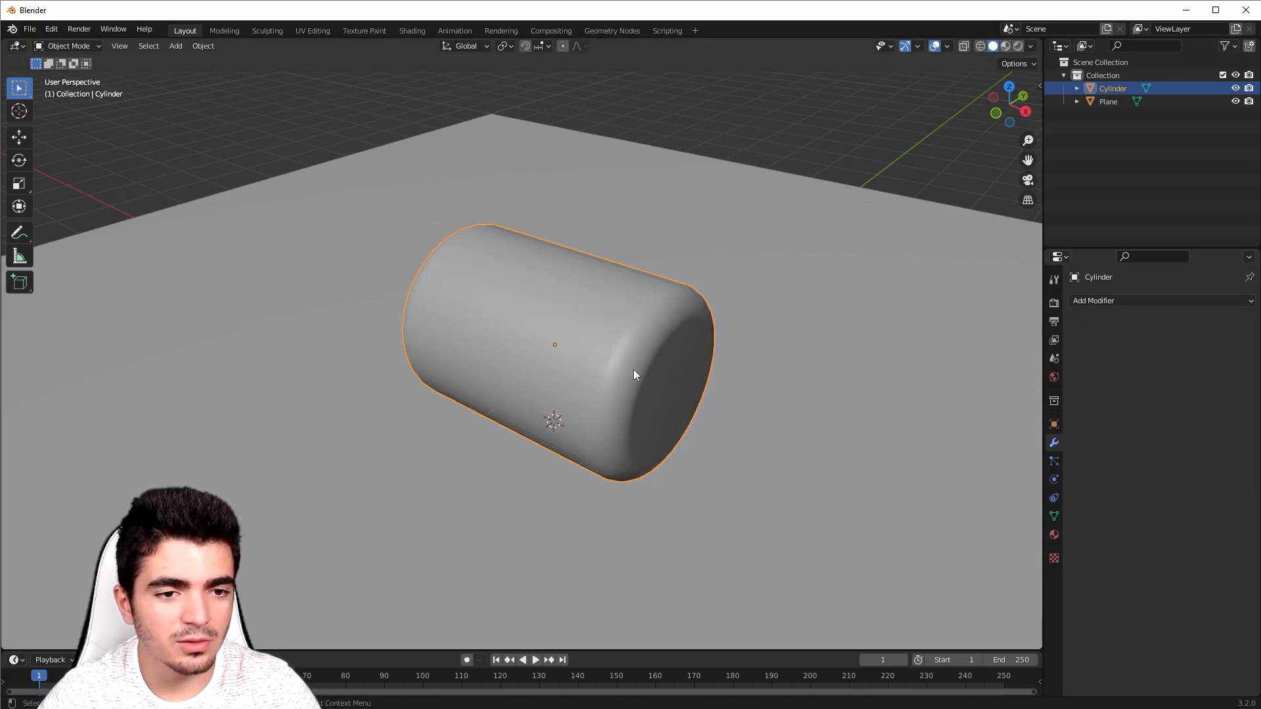
mouse_move(633, 374)
middle_down()
mouse_move(824, 354)
mouse_move(644, 329)
mouse_move(633, 358)
middle_up()
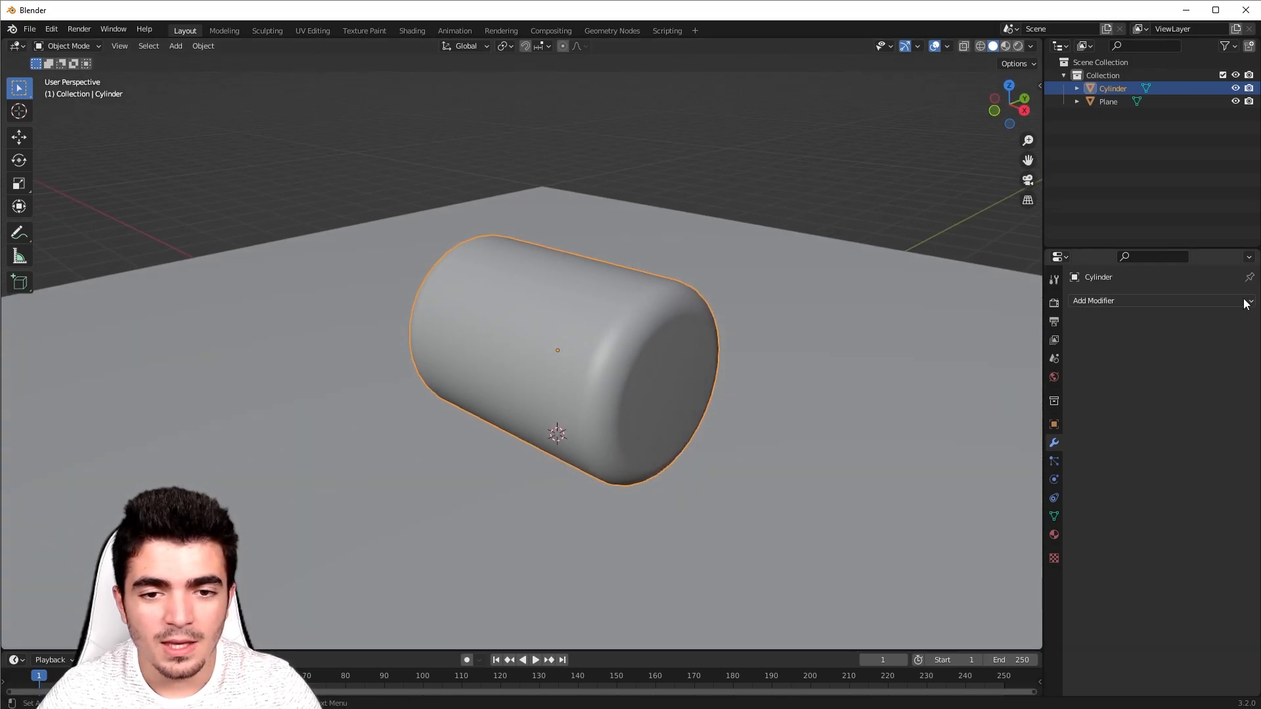
Add a Subdivision Surface modifier to the cylinder, set its viewport levels to 2, and check the mesh in Edit Mode
click(1175, 300)
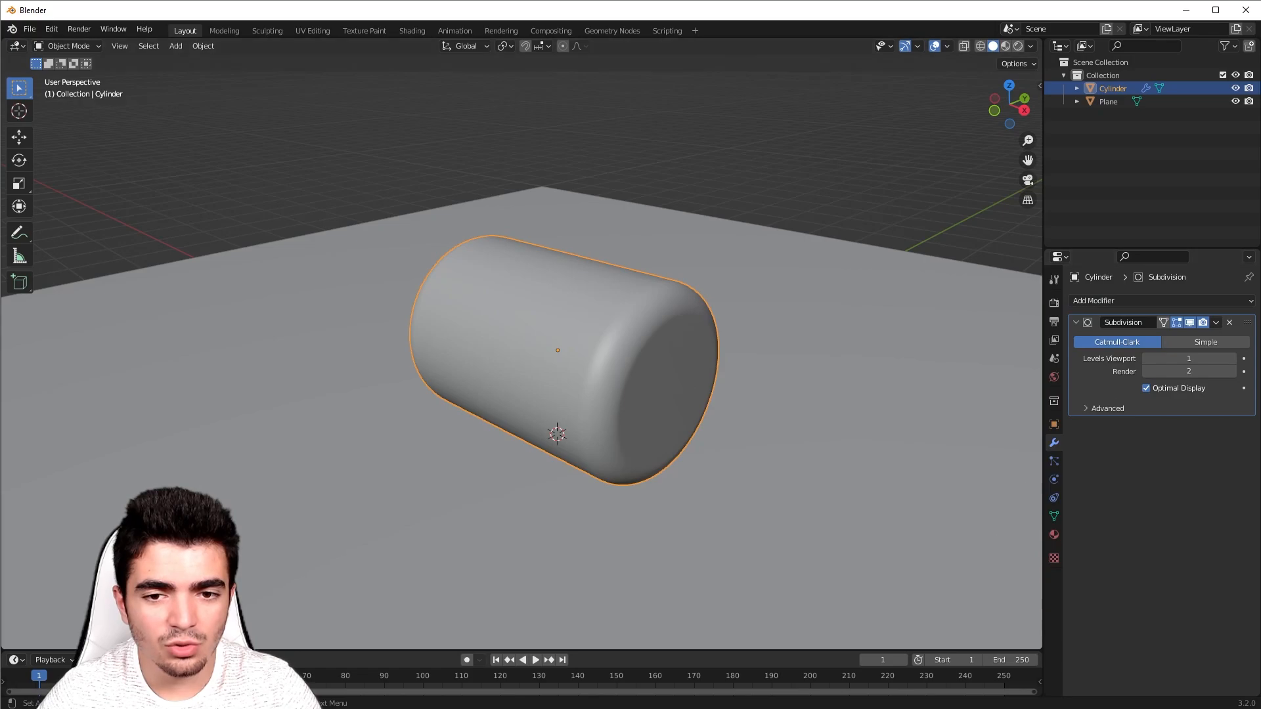
click(1231, 359)
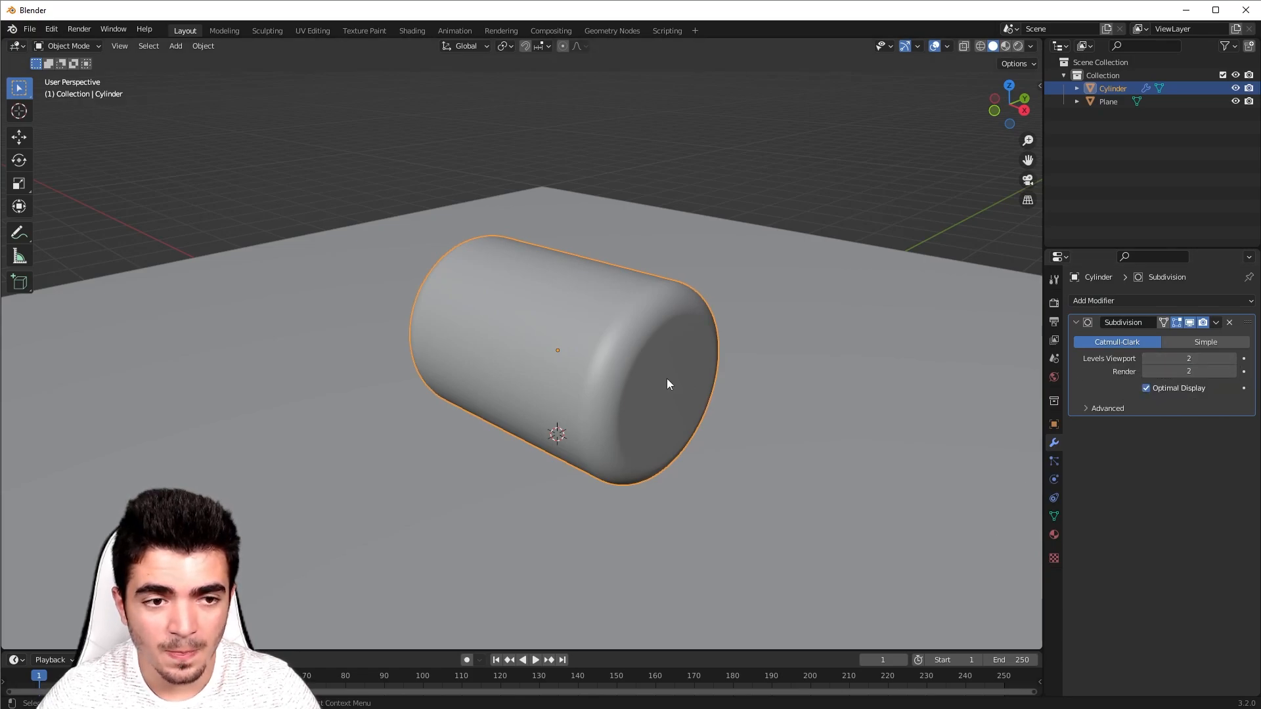
middle_drag(667, 384, 653, 374)
key(Tab)
scroll(482, 315, up, 2)
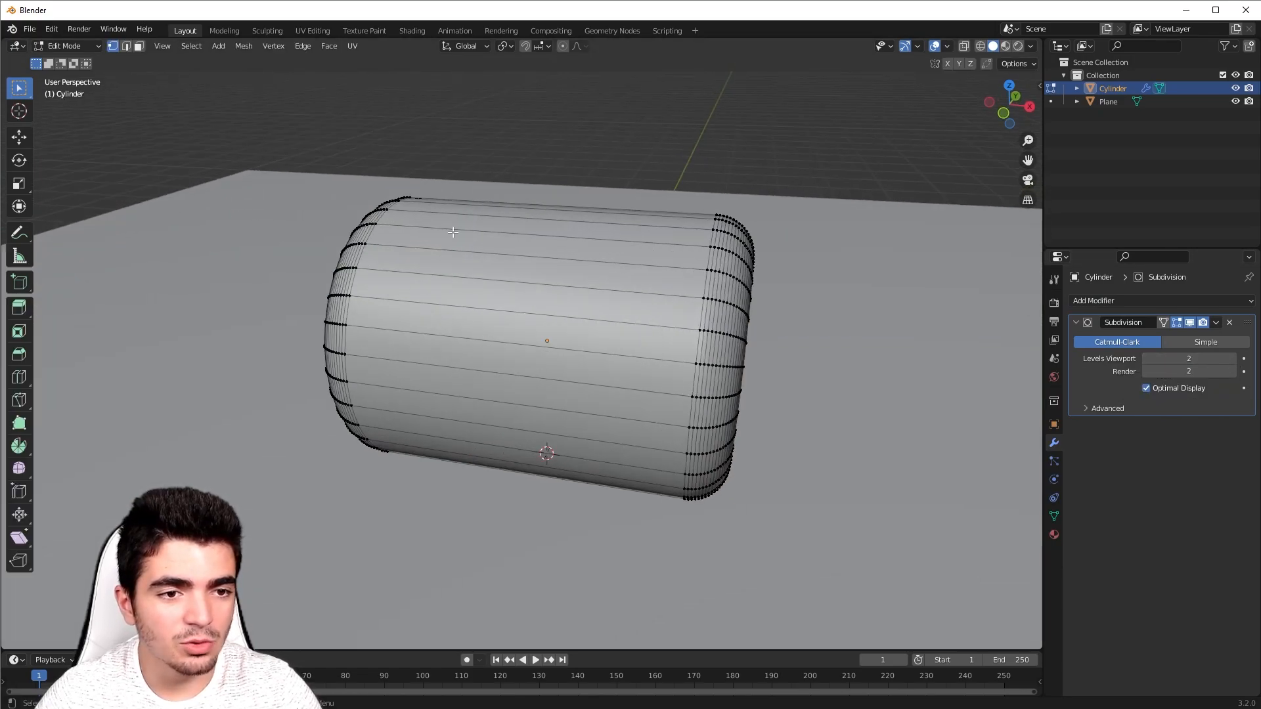
scroll(722, 324, down, 3)
key(Tab)
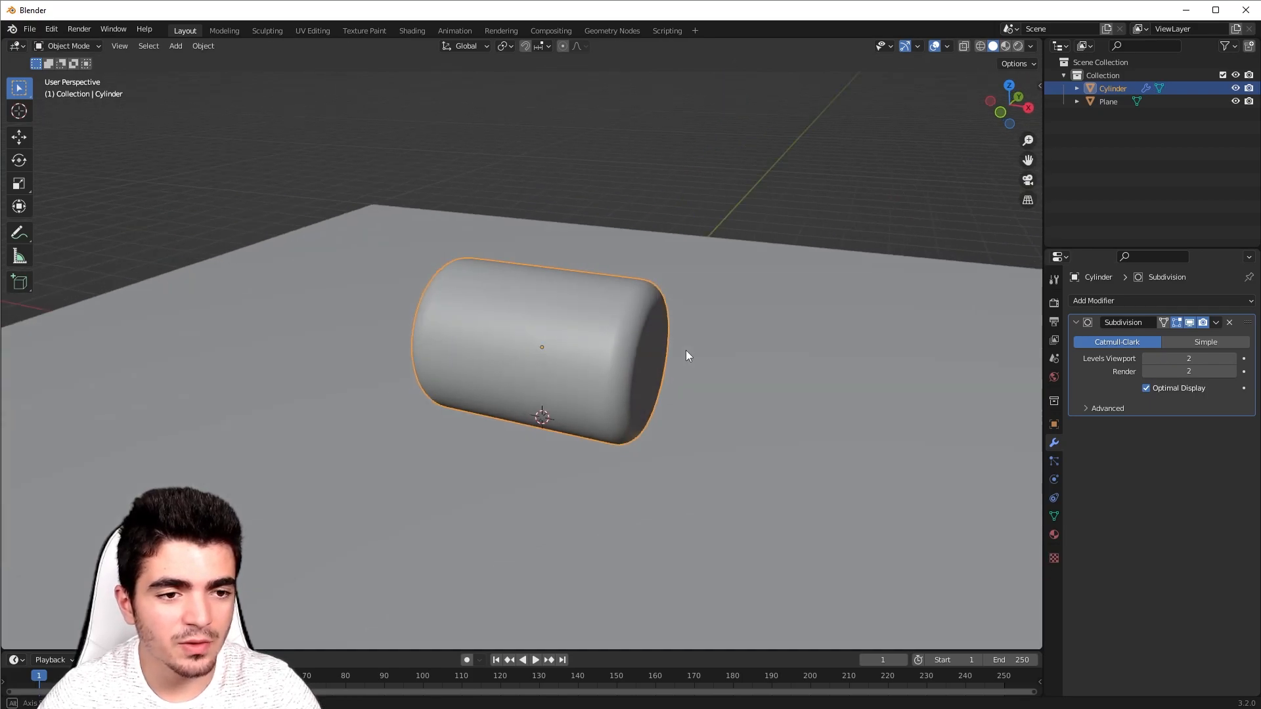
Add an area light and raise it along the Z axis to about 2.34 m, above the cylinder
mouse_move(686, 355)
middle_down()
mouse_move(578, 315)
mouse_move(668, 350)
mouse_move(587, 401)
mouse_move(671, 368)
middle_up()
key(shift+a)
mouse_move(672, 369)
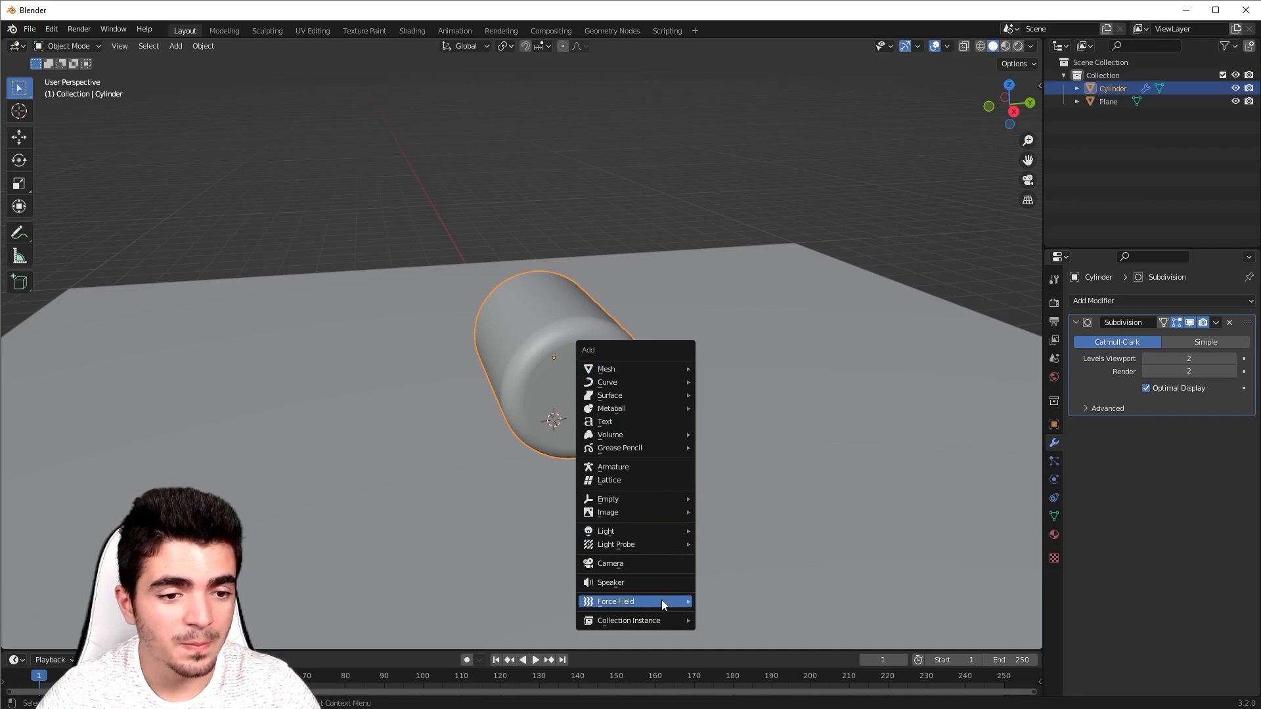
mouse_move(637, 533)
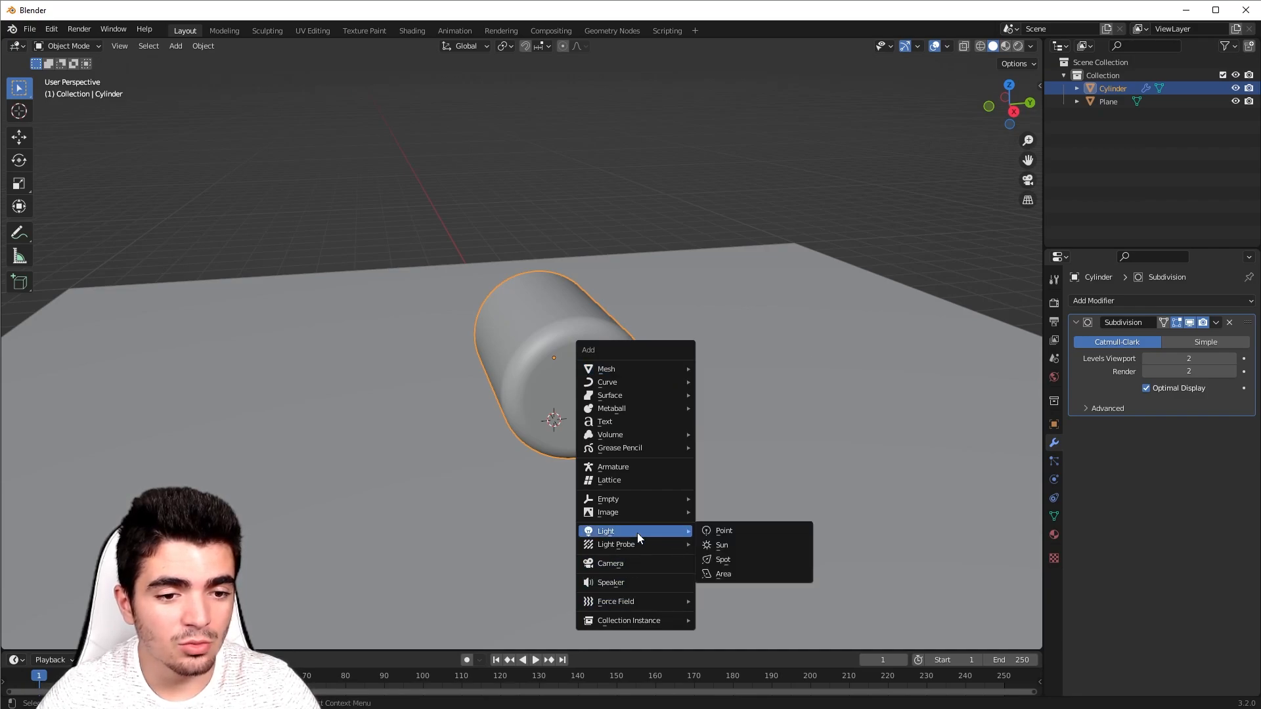
click(750, 573)
key(g)
key(z)
click(602, 294)
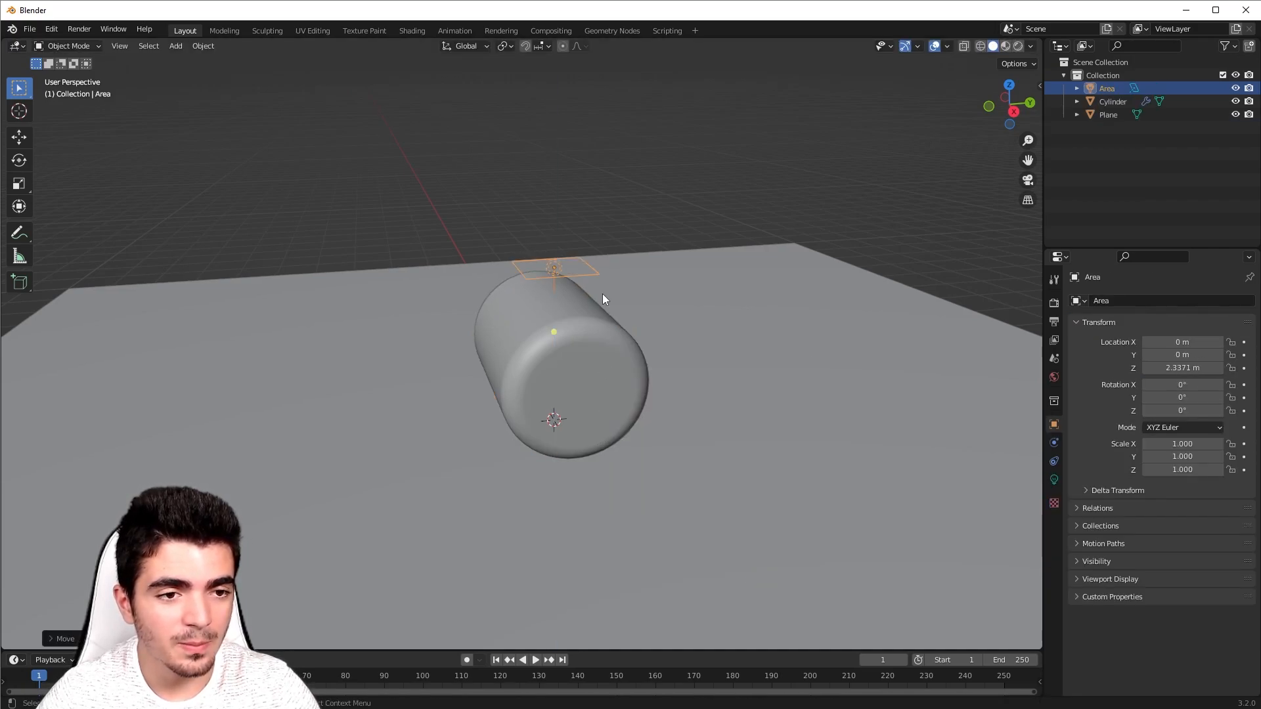
Move the area light about 3.22 m along the Y axis and rotate it about -74° around X to face the cylinder
key(g)
key(y)
click(820, 281)
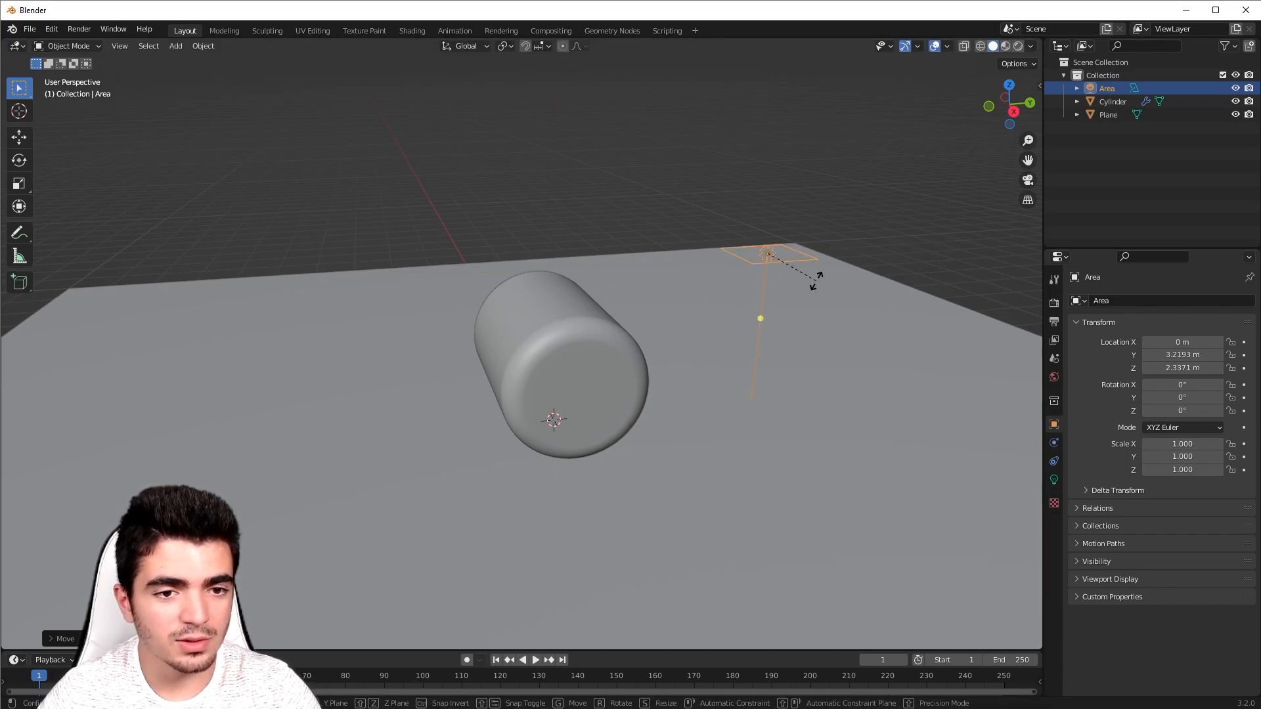
key(r)
key(x)
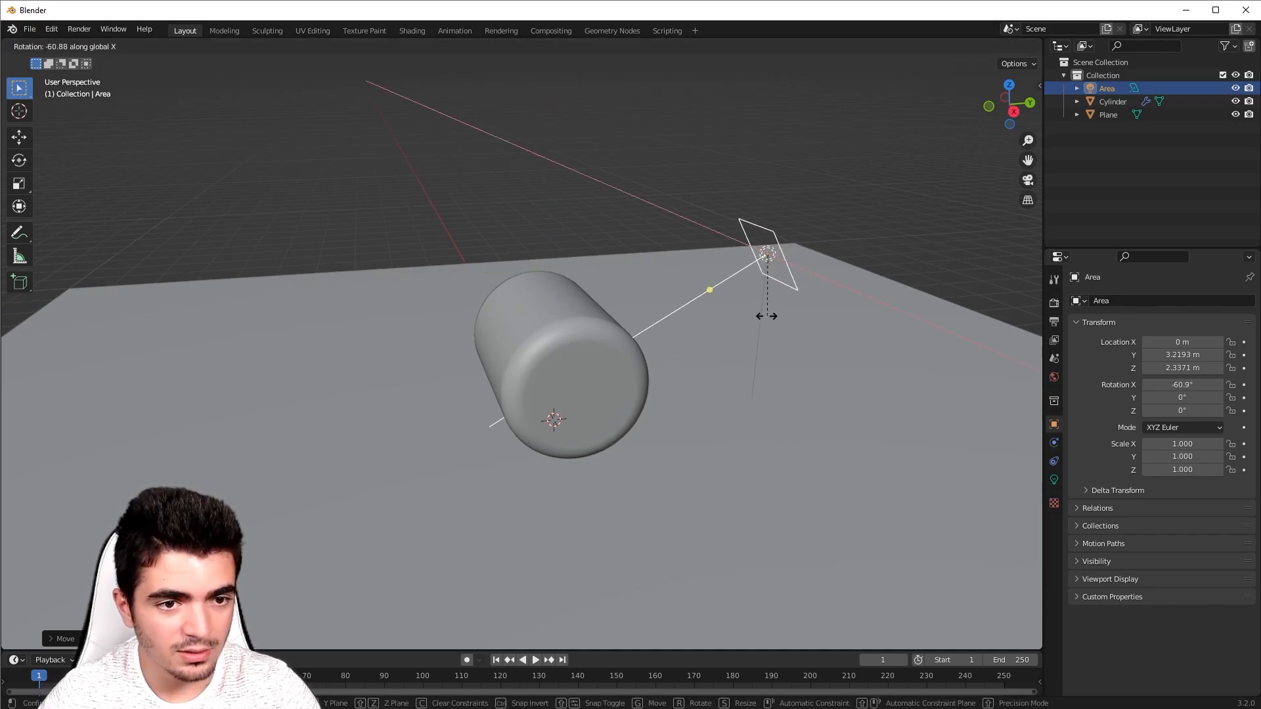
click(750, 321)
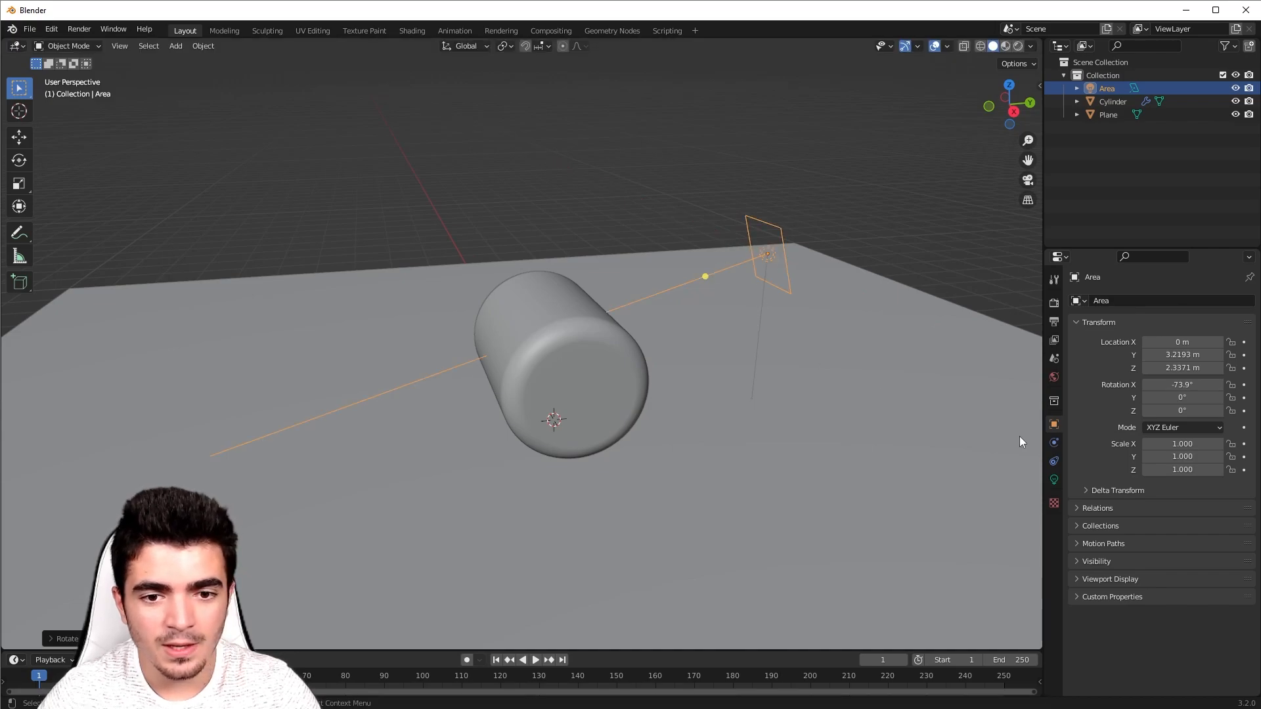
Set the area light's power to 1500 W
click(1054, 478)
click(1176, 390)
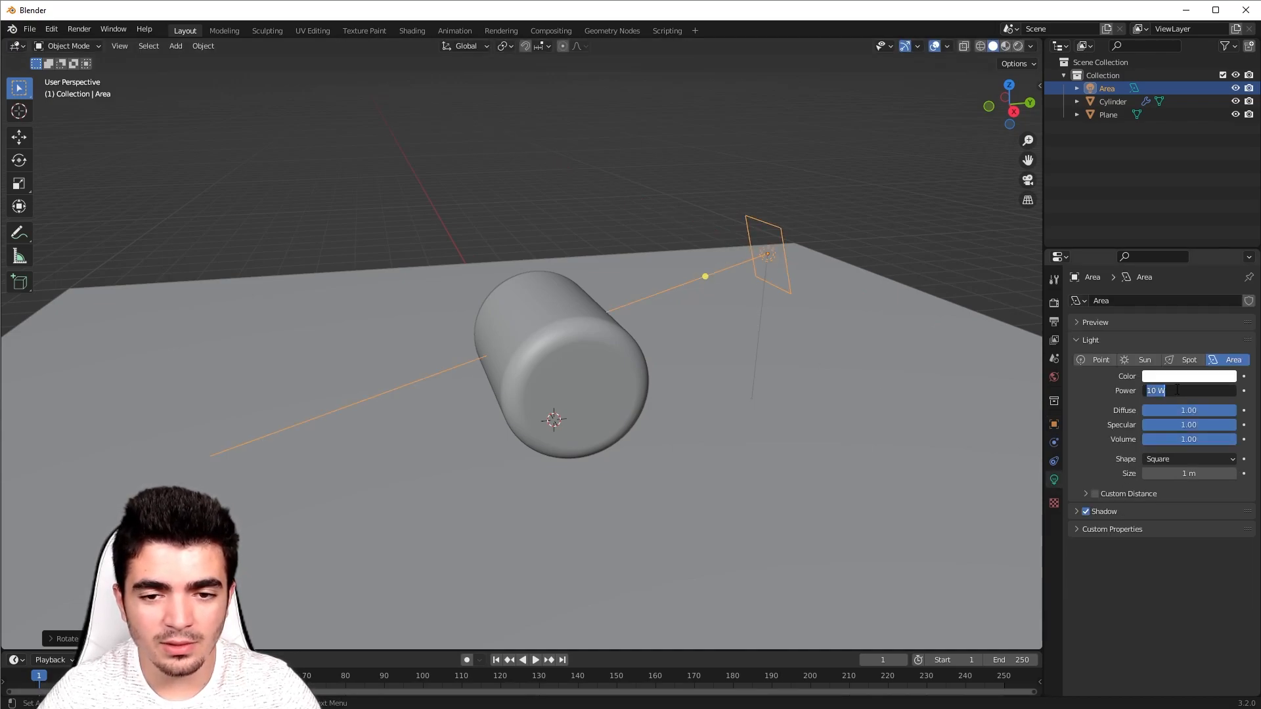
text(15)
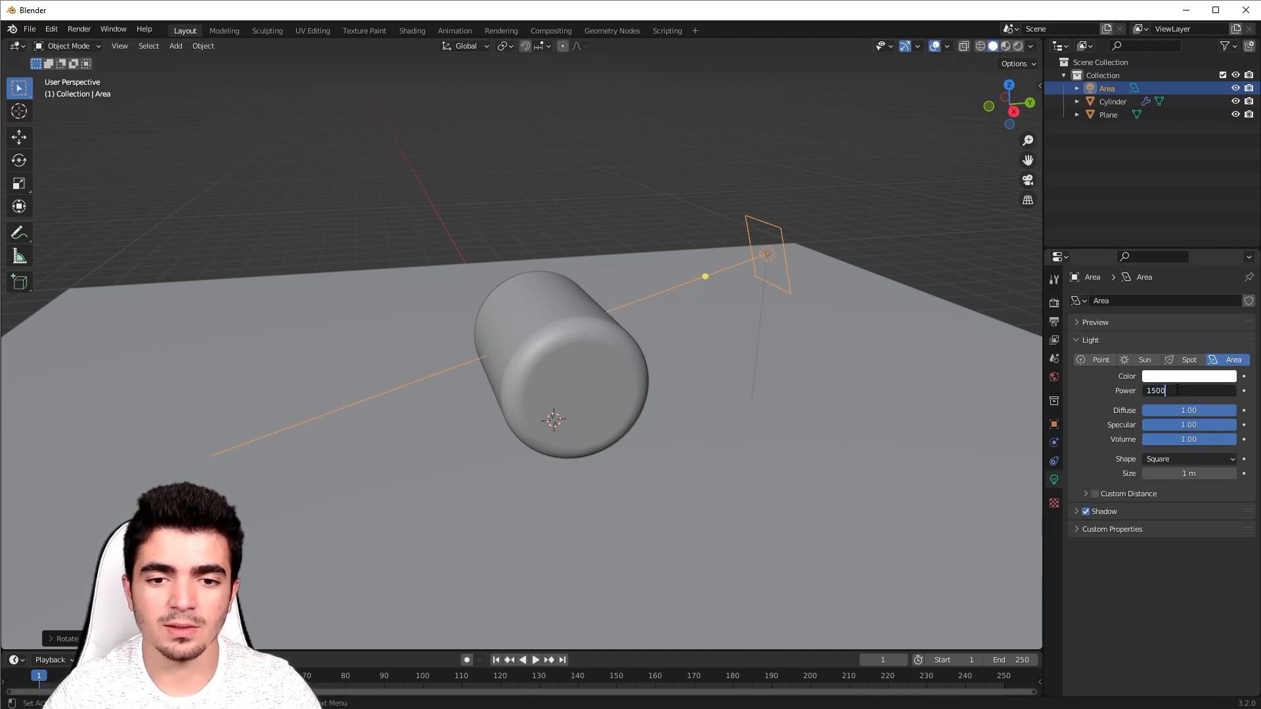
text(00)
key(Return)
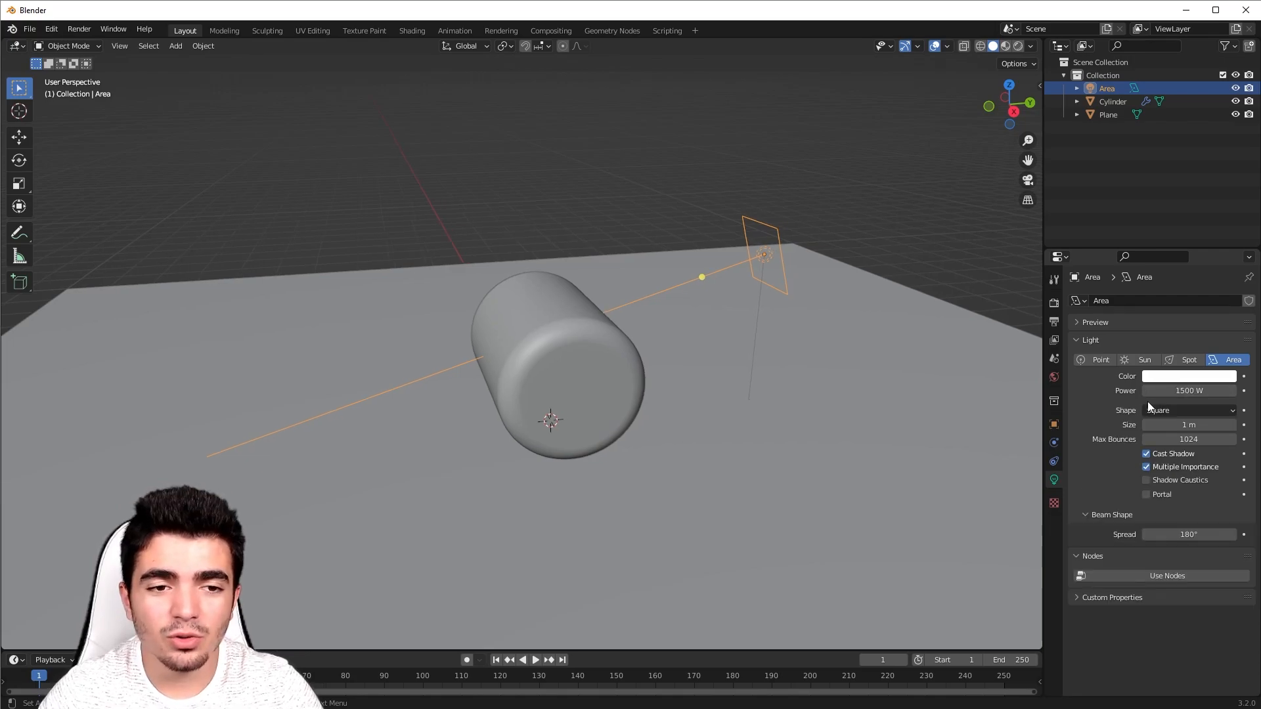
Give the cylinder a new material with a Glass BSDF surface
click(533, 295)
click(1054, 534)
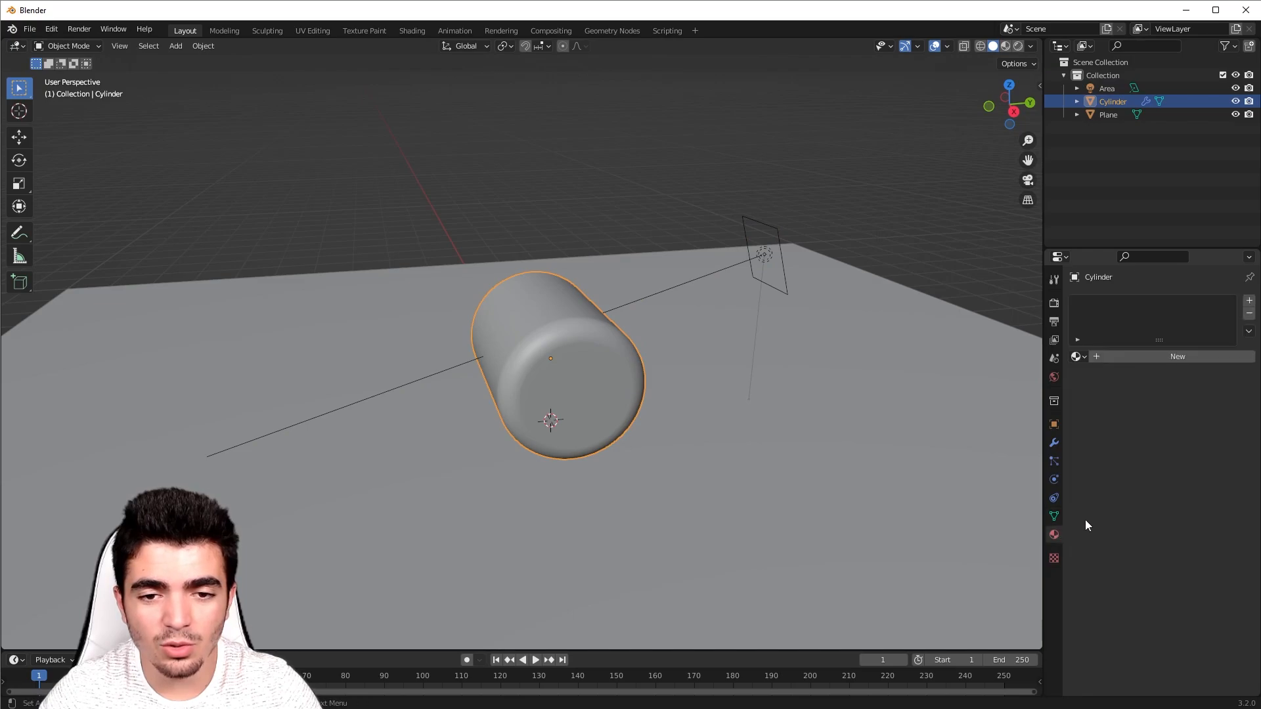
click(1140, 353)
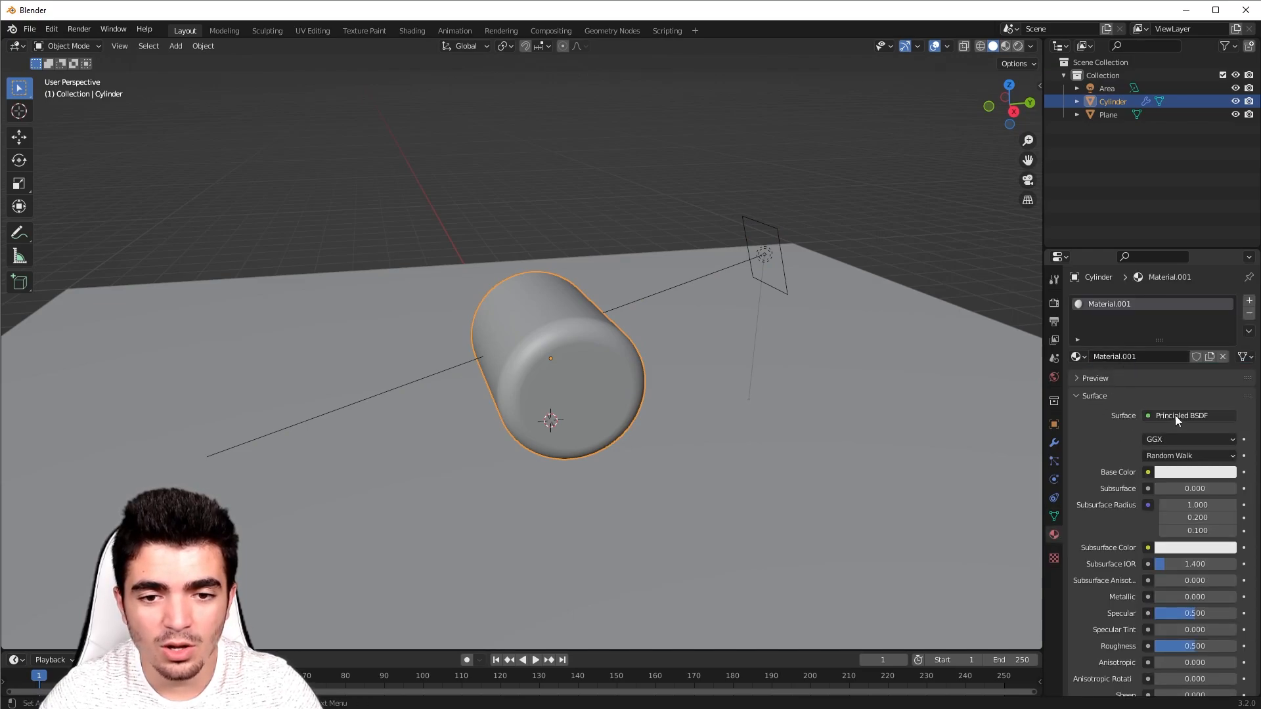
click(1176, 417)
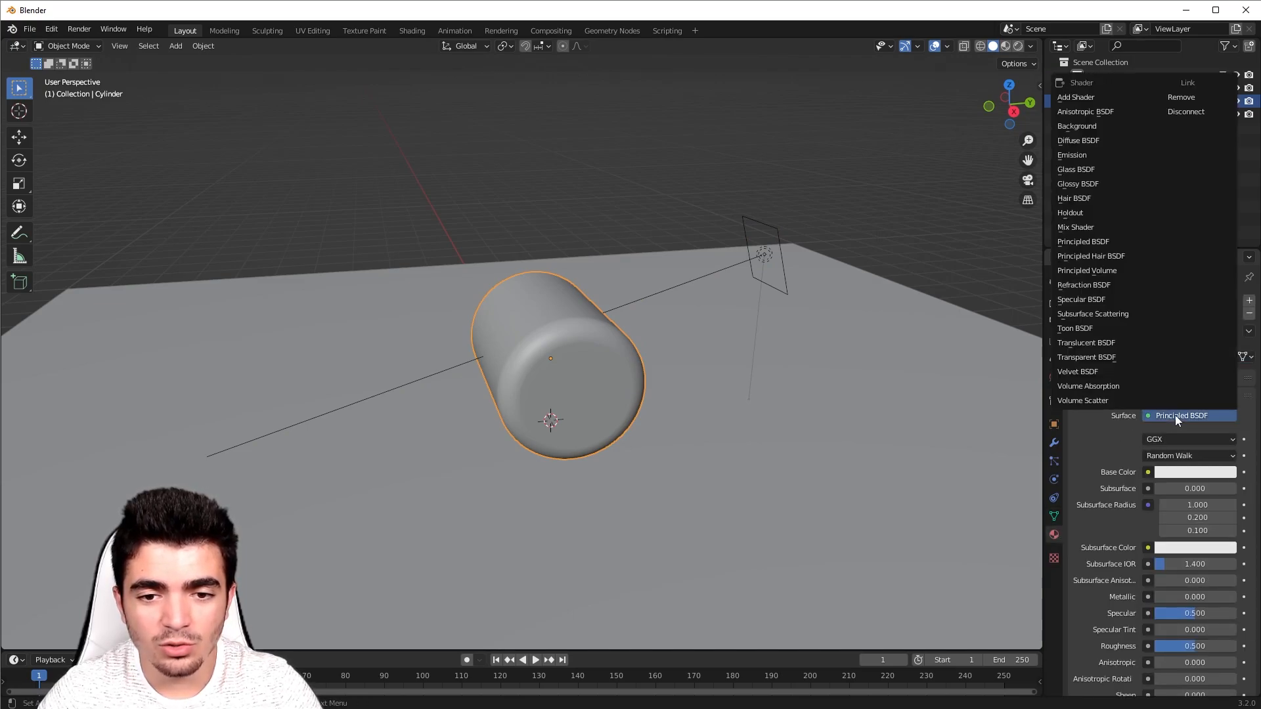
click(1082, 170)
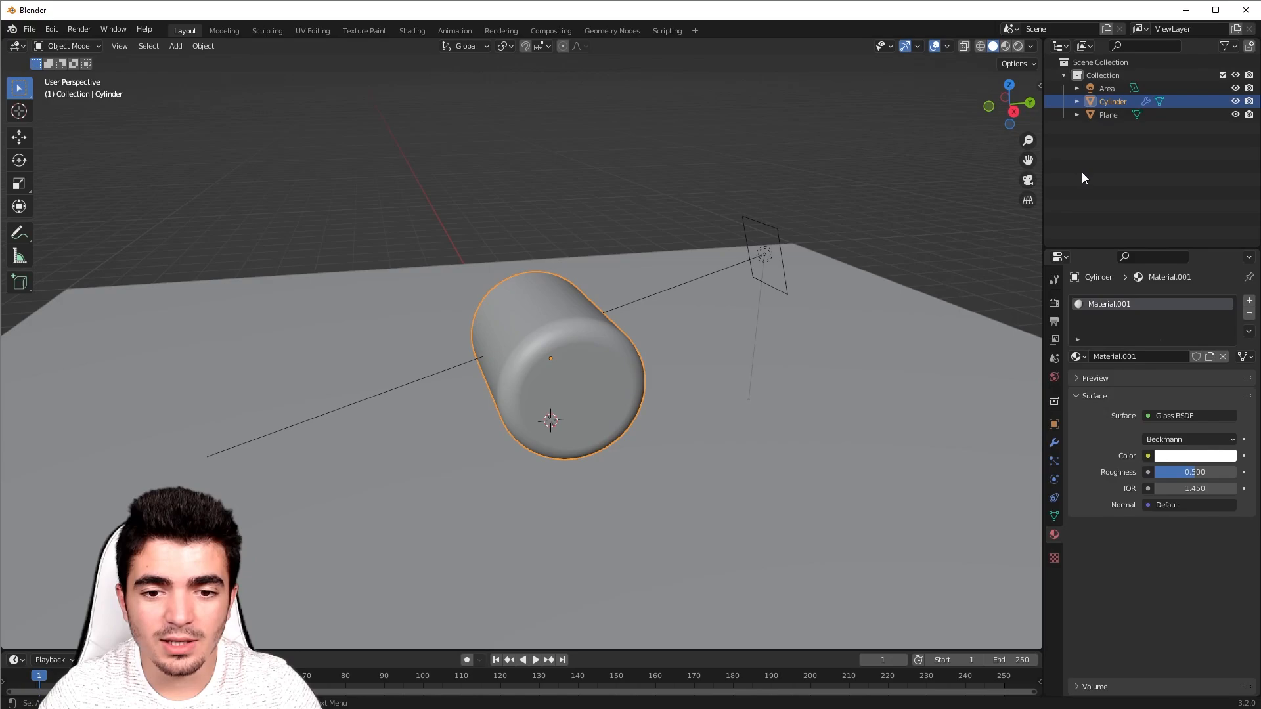
Tint the cylinder's glass material light yellow and lower its roughness
click(1182, 455)
drag(1161, 319, 1145, 326)
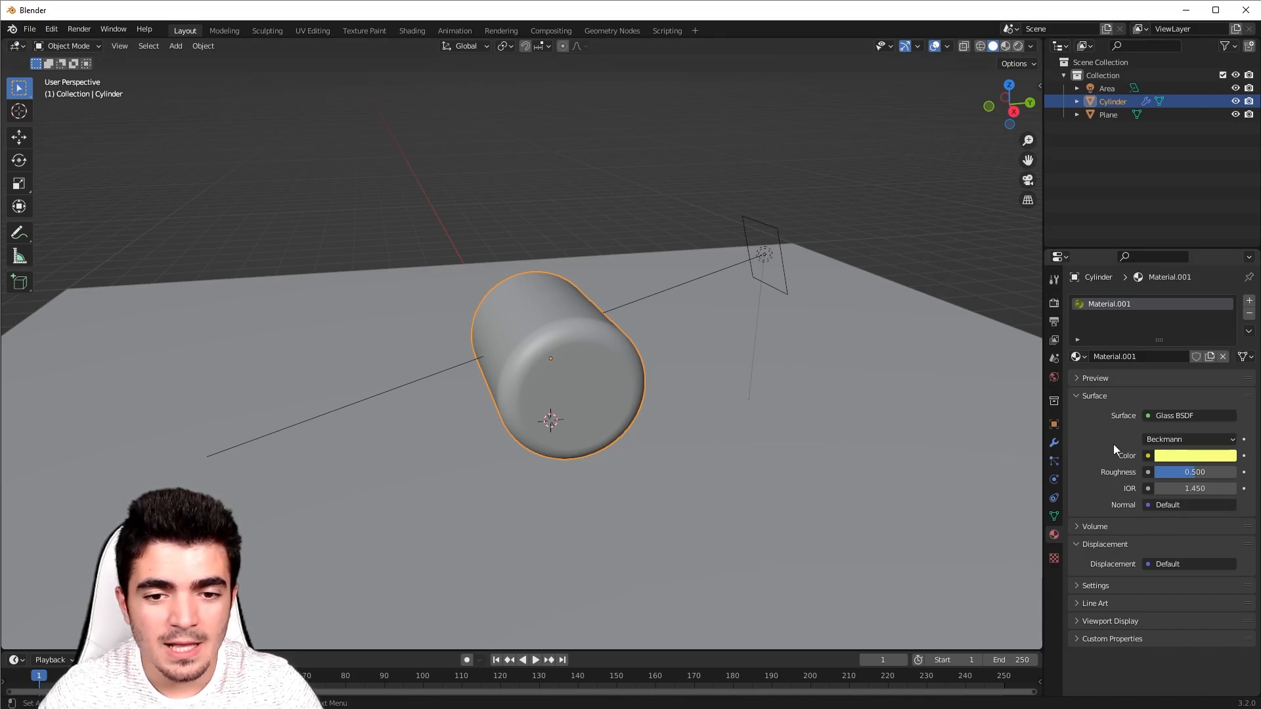
drag(1190, 472, 1143, 473)
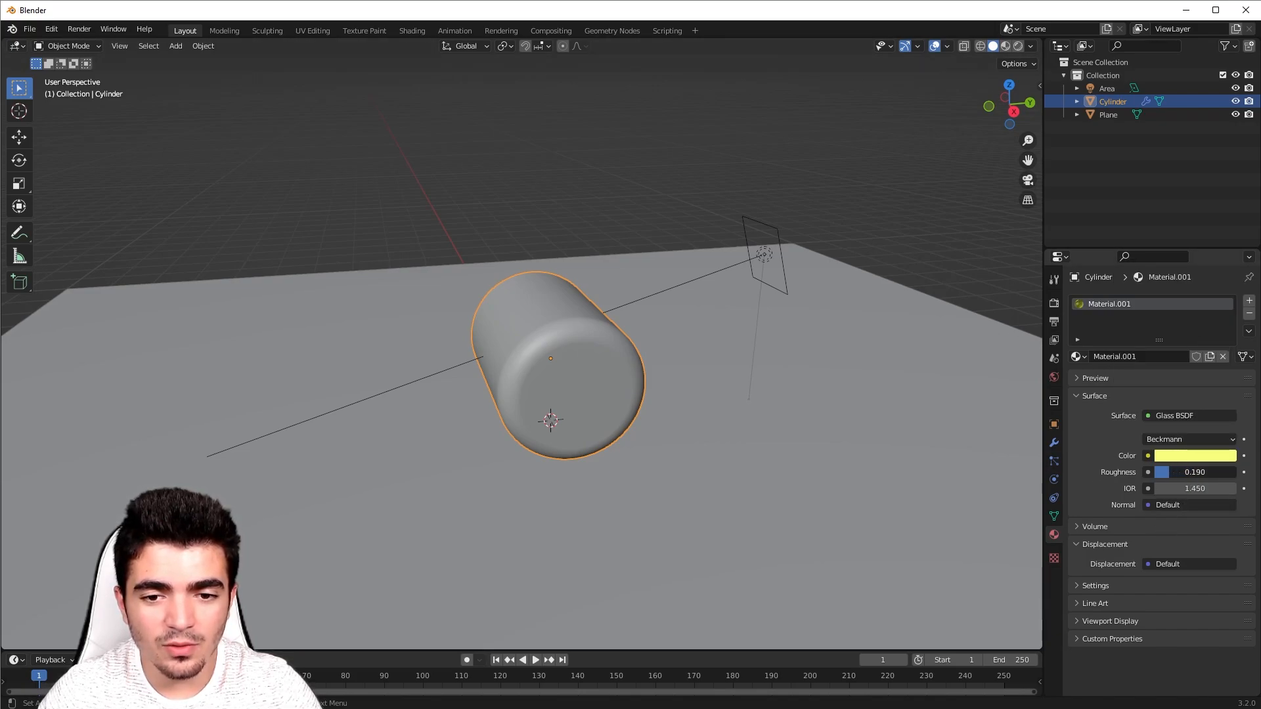
click(1168, 473)
text(0.)
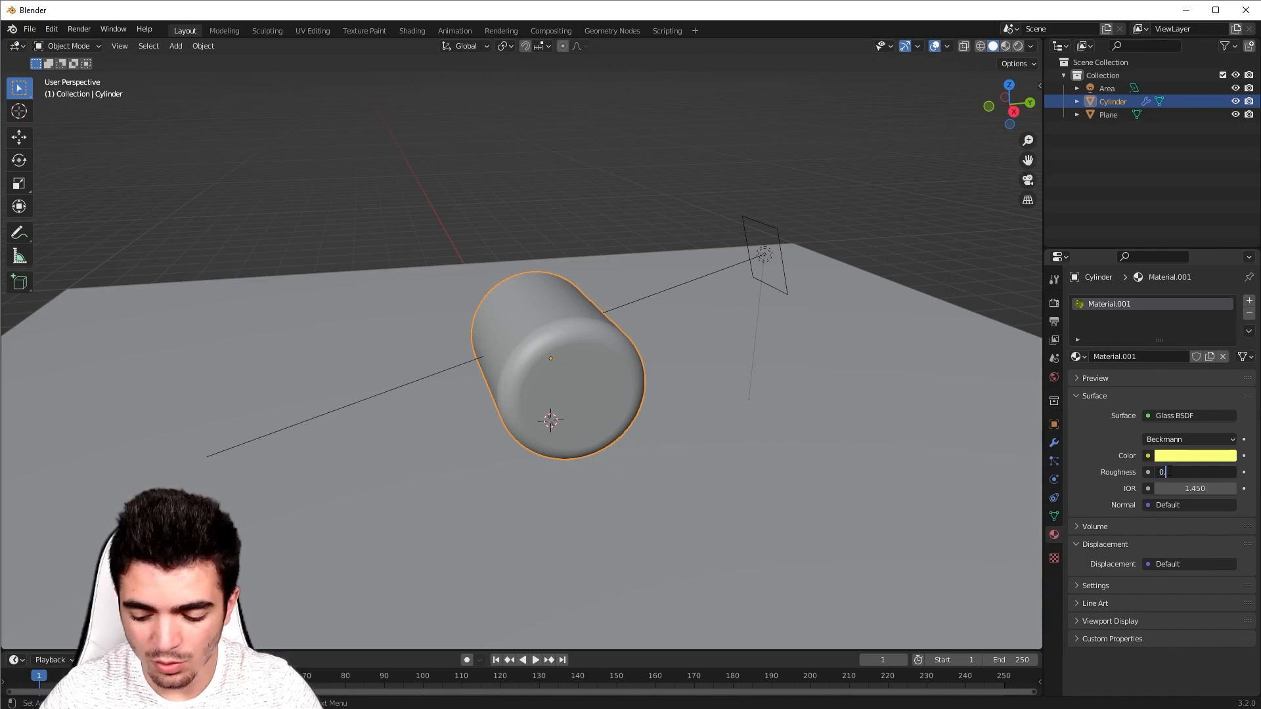
key(Return)
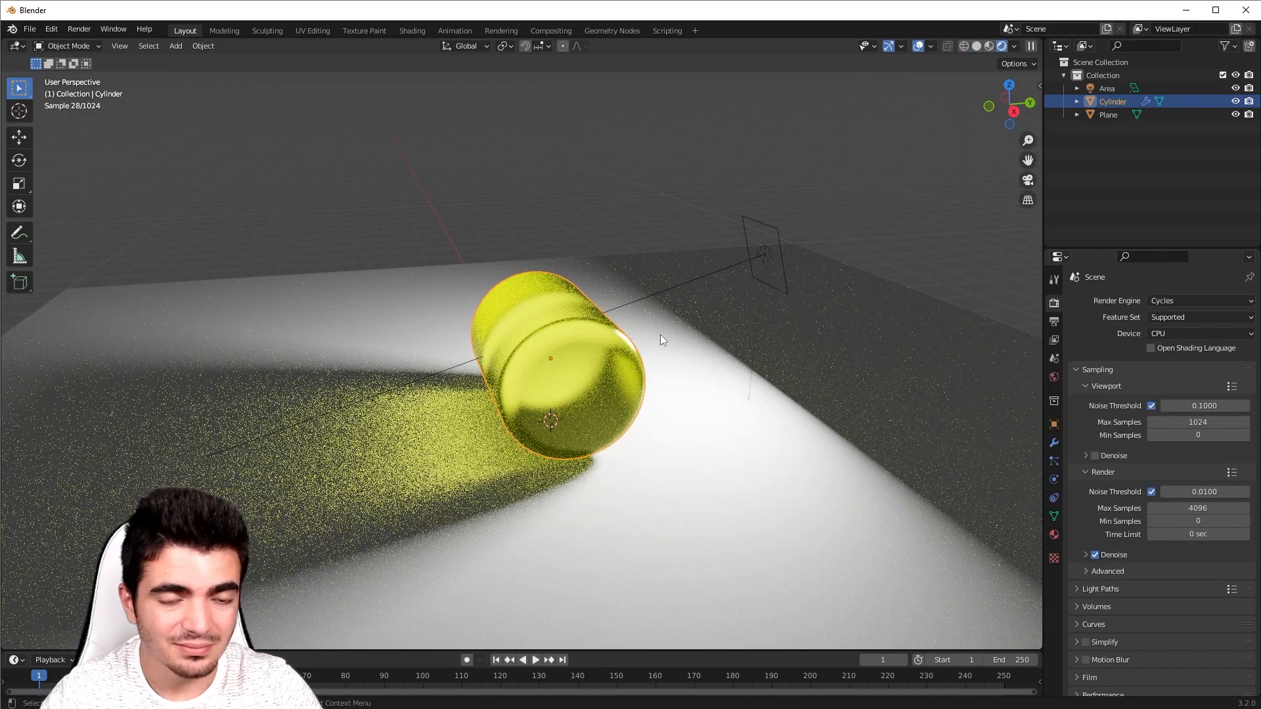
Enable Shadow Caustics on the area light
middle_drag(574, 409, 464, 507)
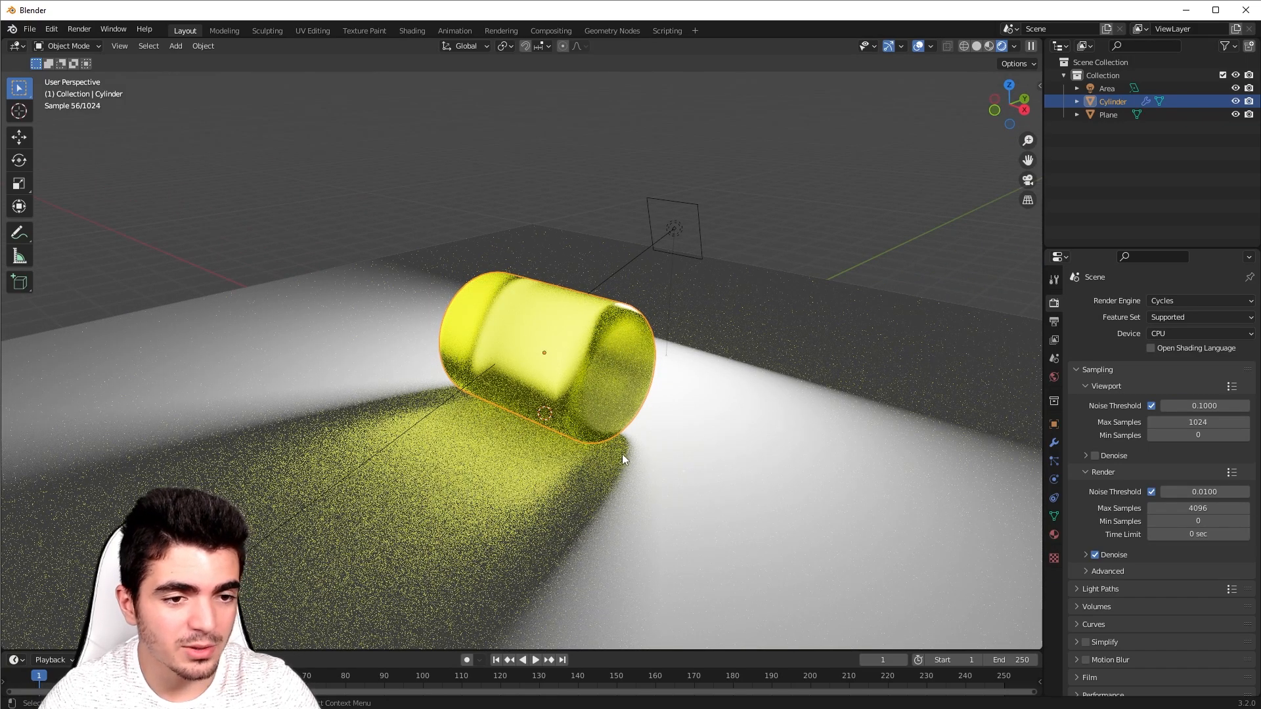
middle_drag(581, 471, 558, 460)
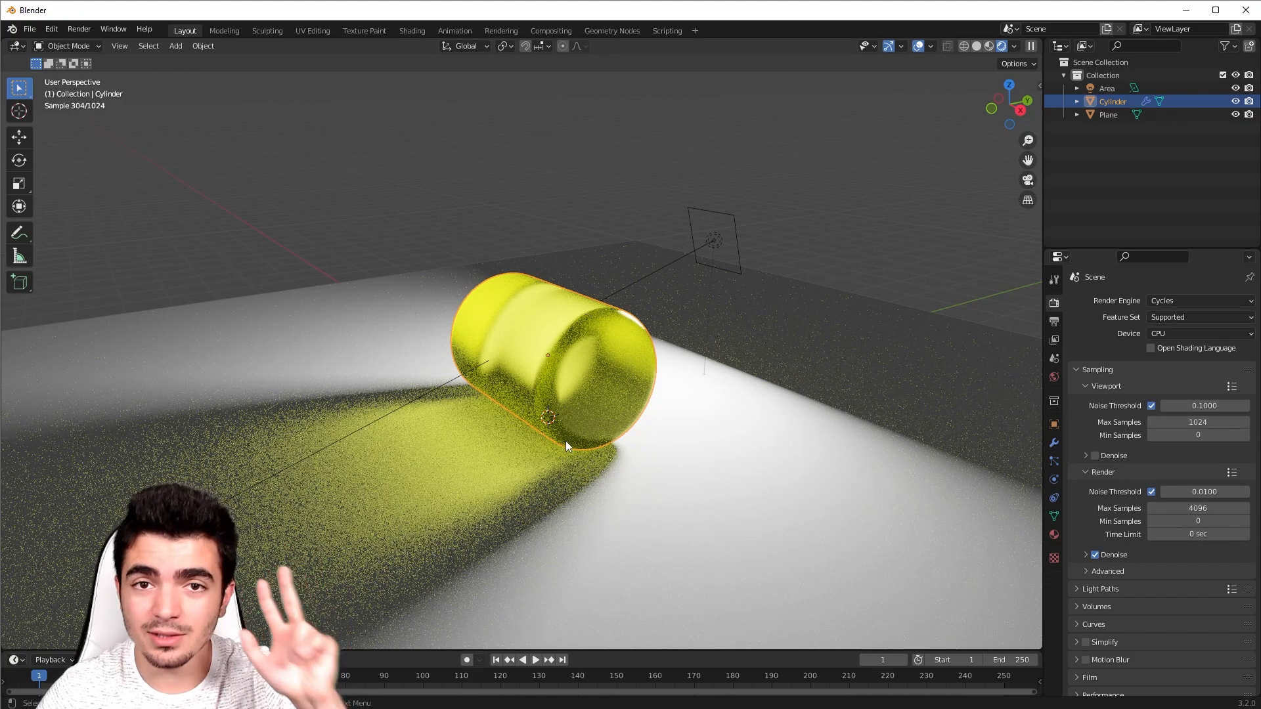
click(715, 240)
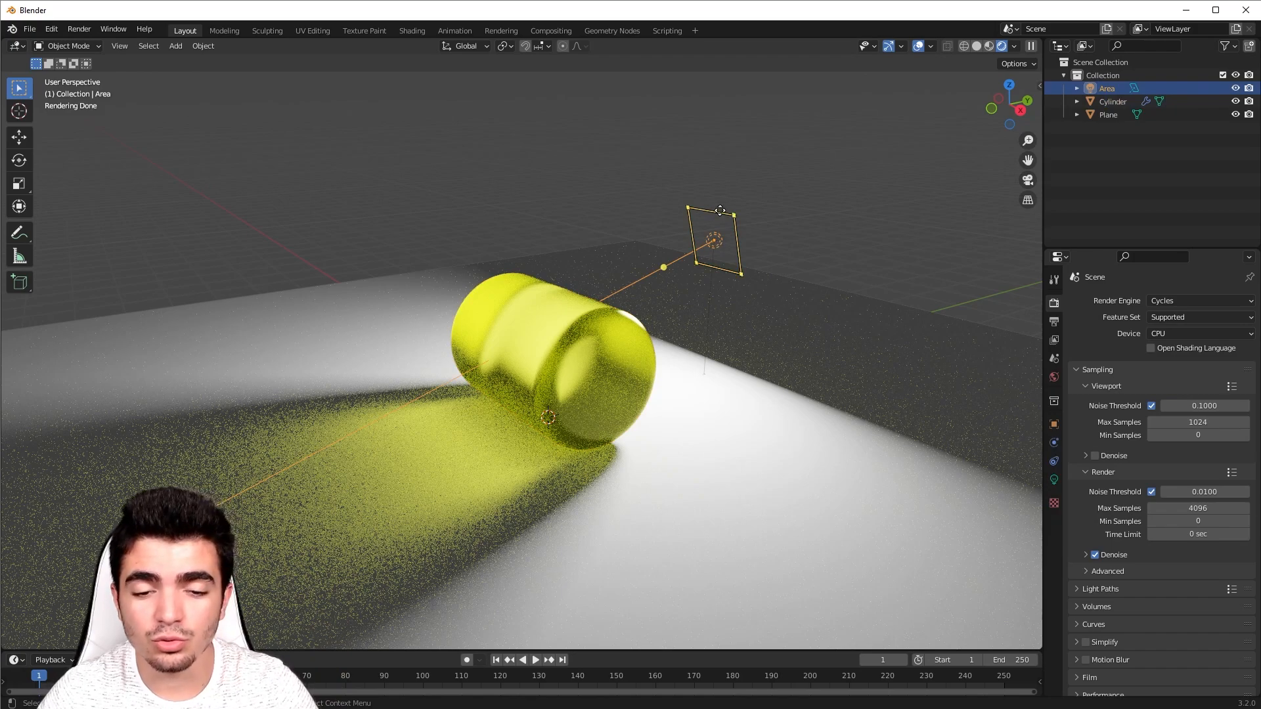
click(1054, 480)
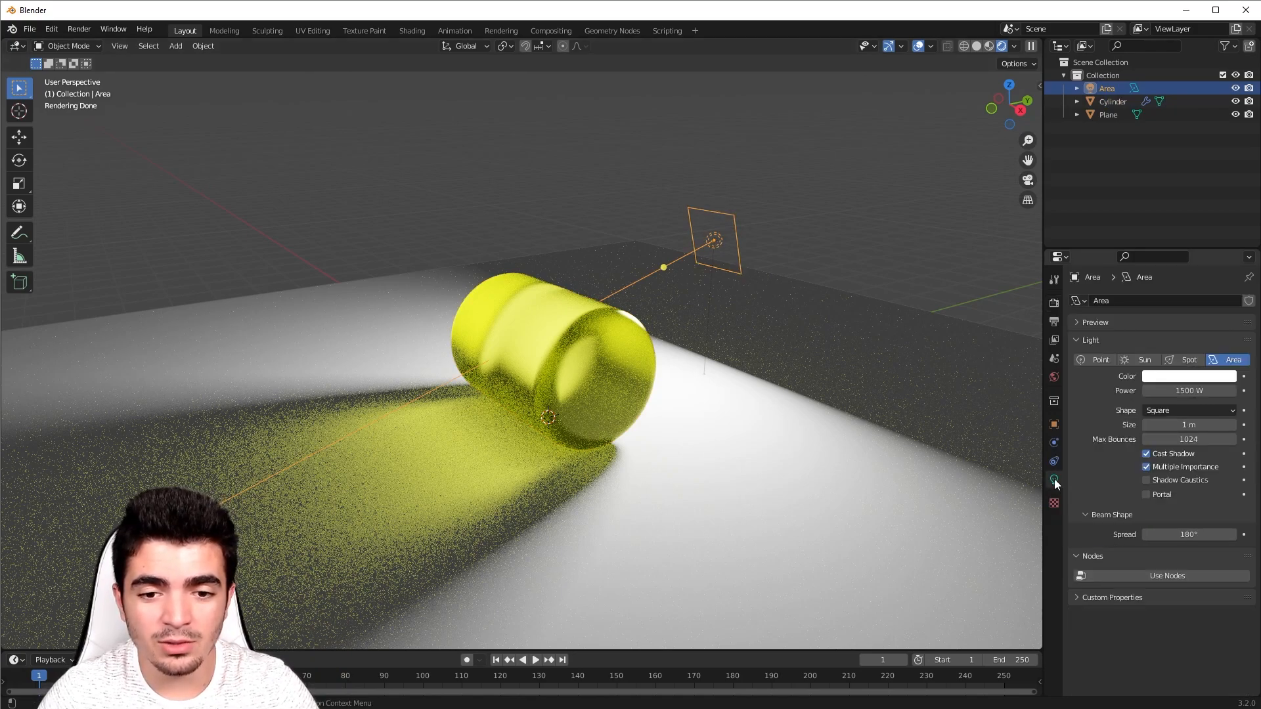
click(1158, 482)
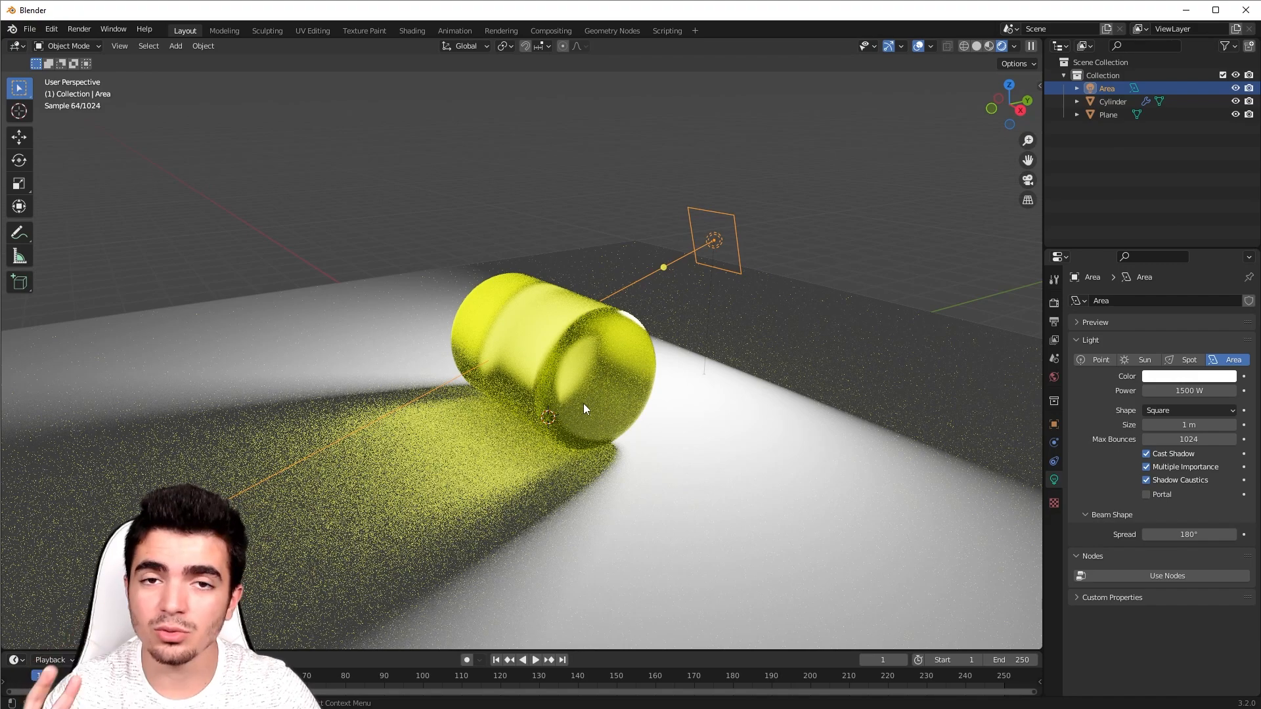
Enable Cast Shadow Caustics in the cylinder's object shading settings
click(524, 301)
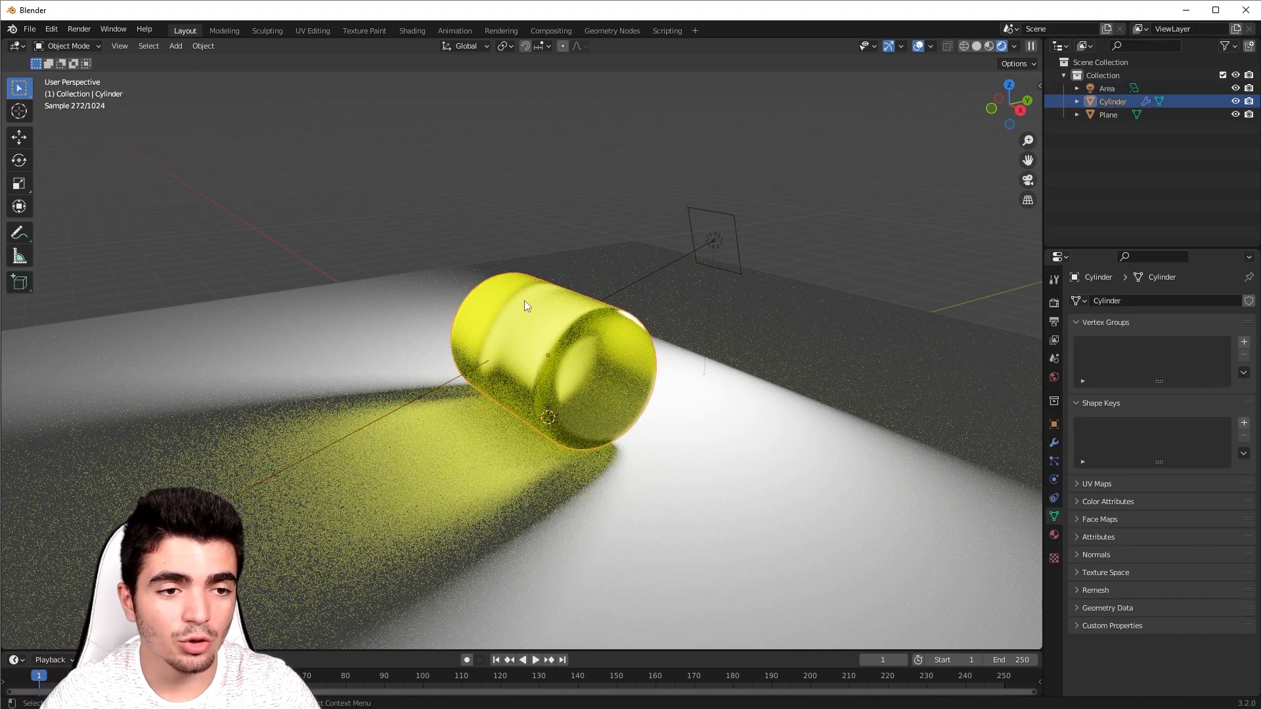
click(1054, 426)
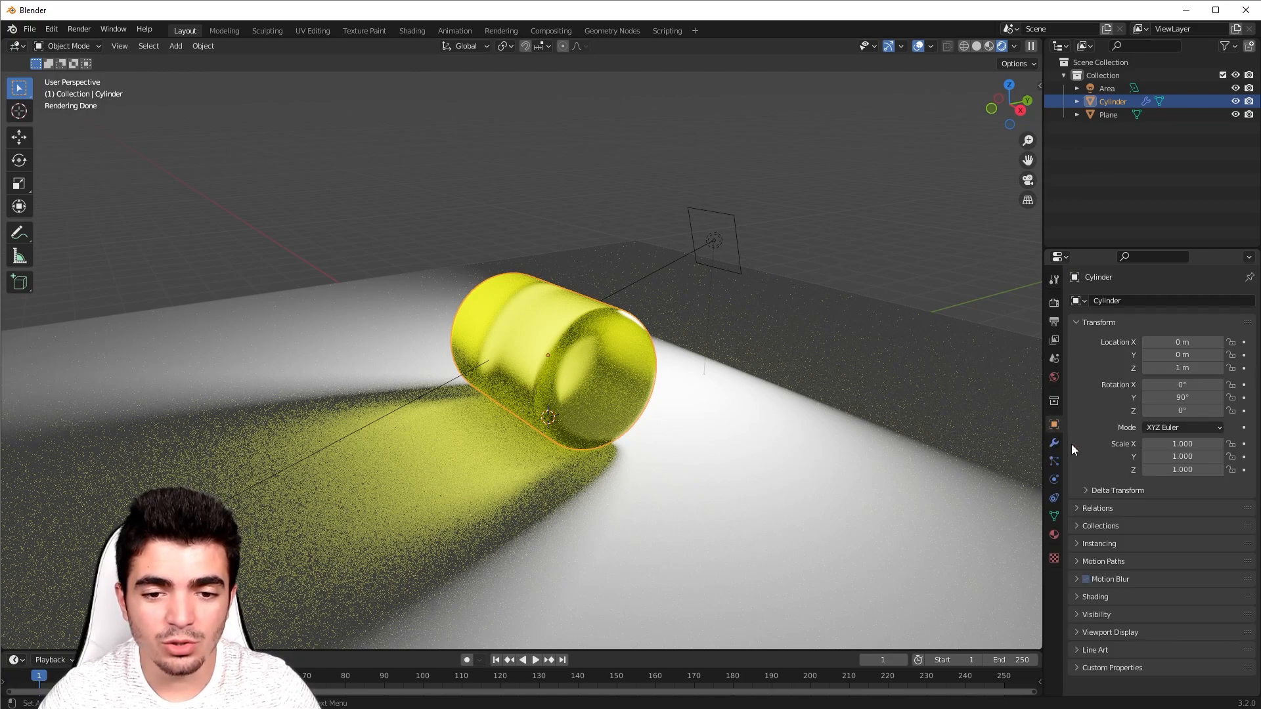
click(1086, 595)
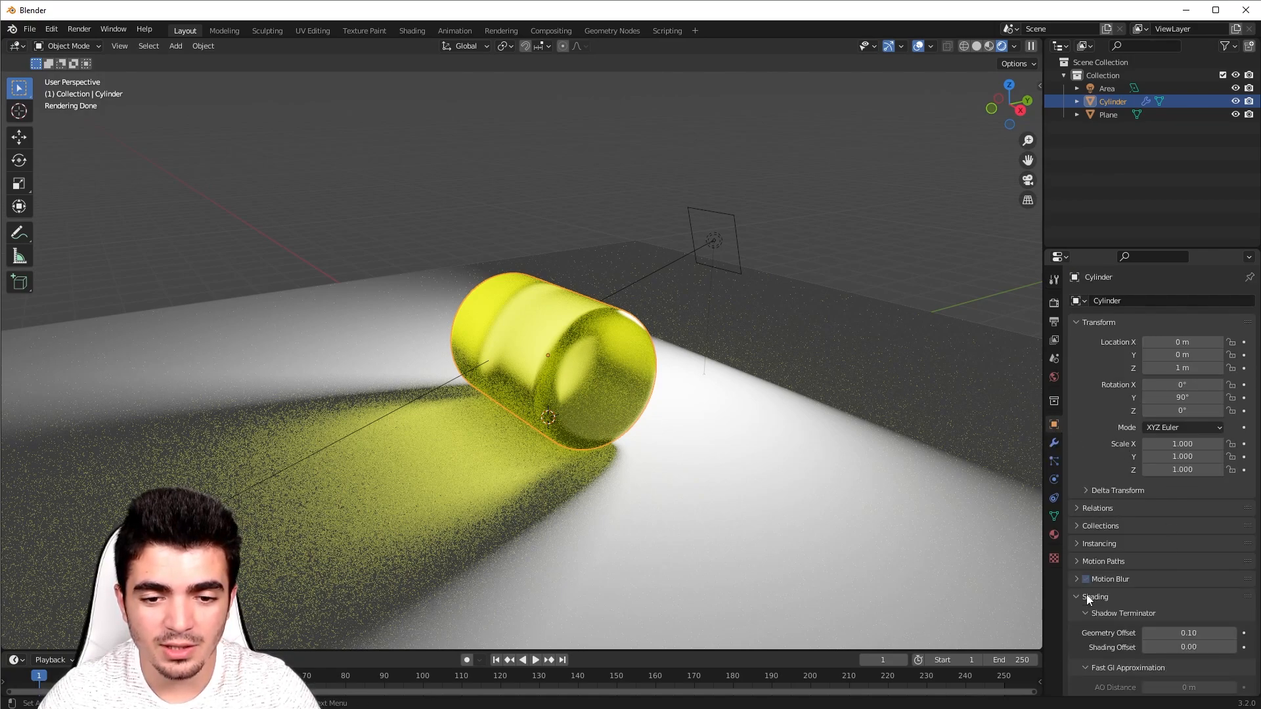
scroll(1087, 593, down, 5)
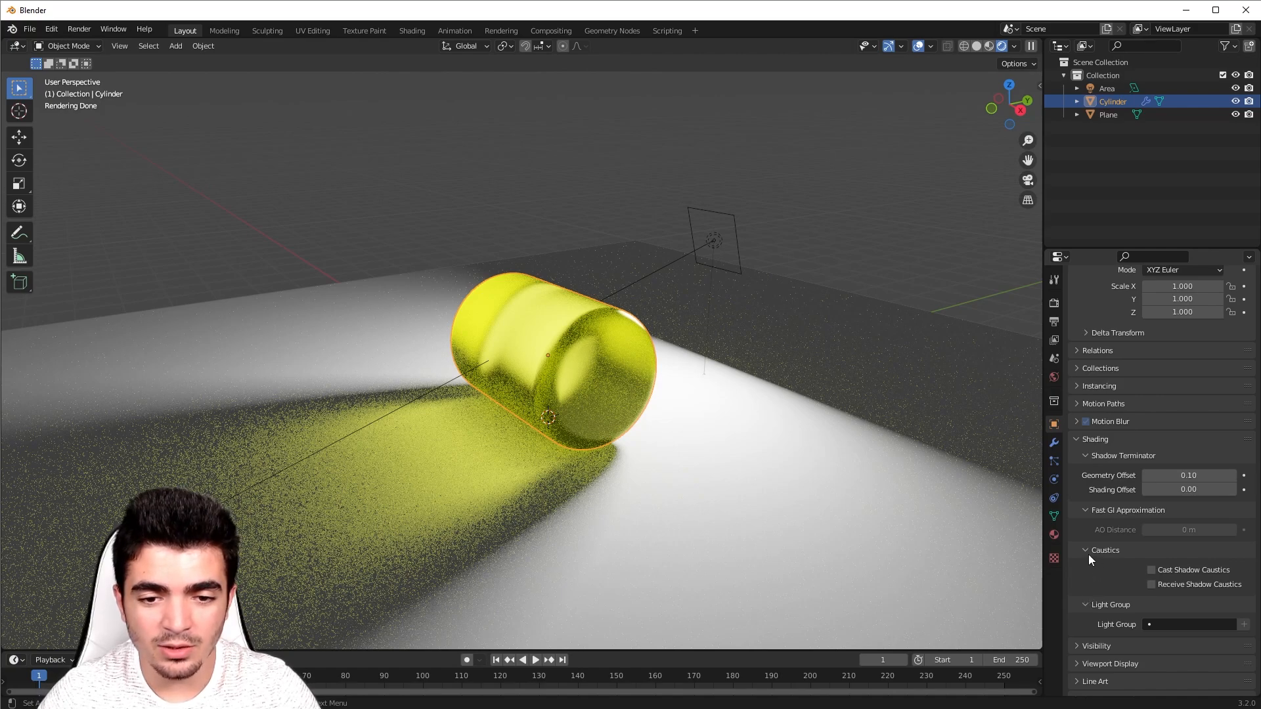
click(1181, 573)
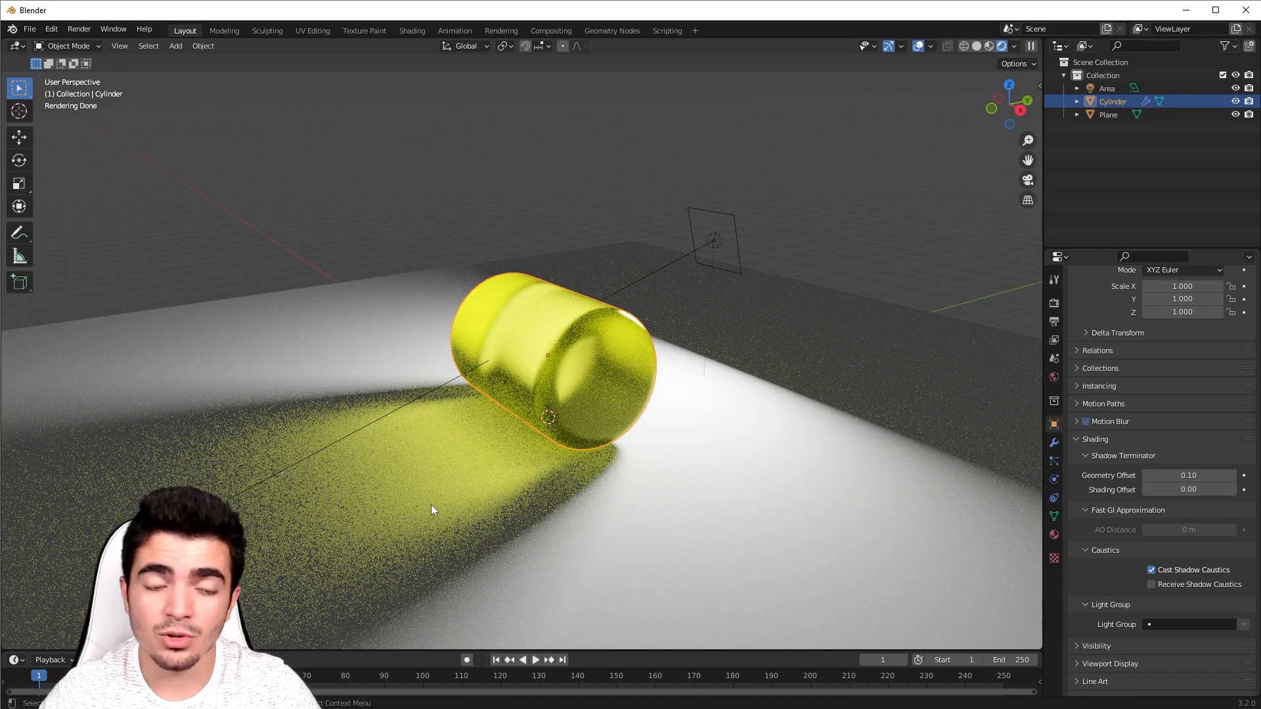
Try Receive Shadow Caustics on the plane and turn it back off to compare the rendered shadow
click(683, 480)
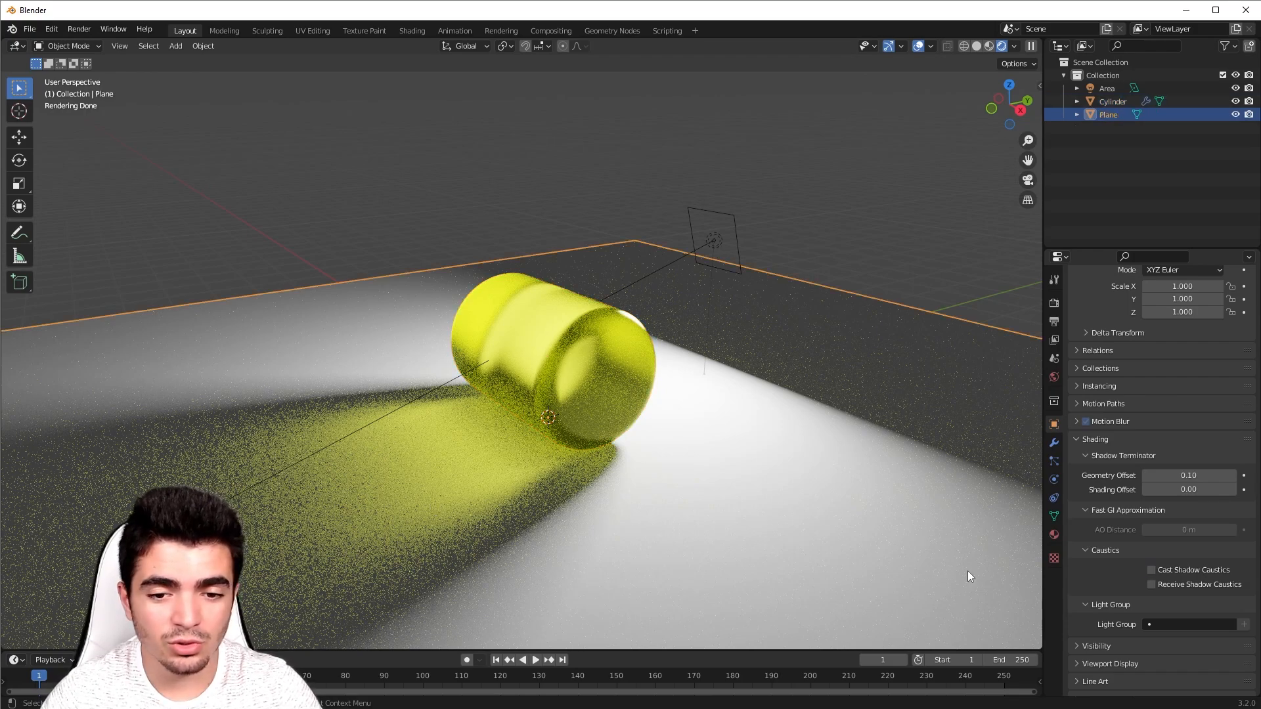
click(1152, 584)
click(1152, 584)
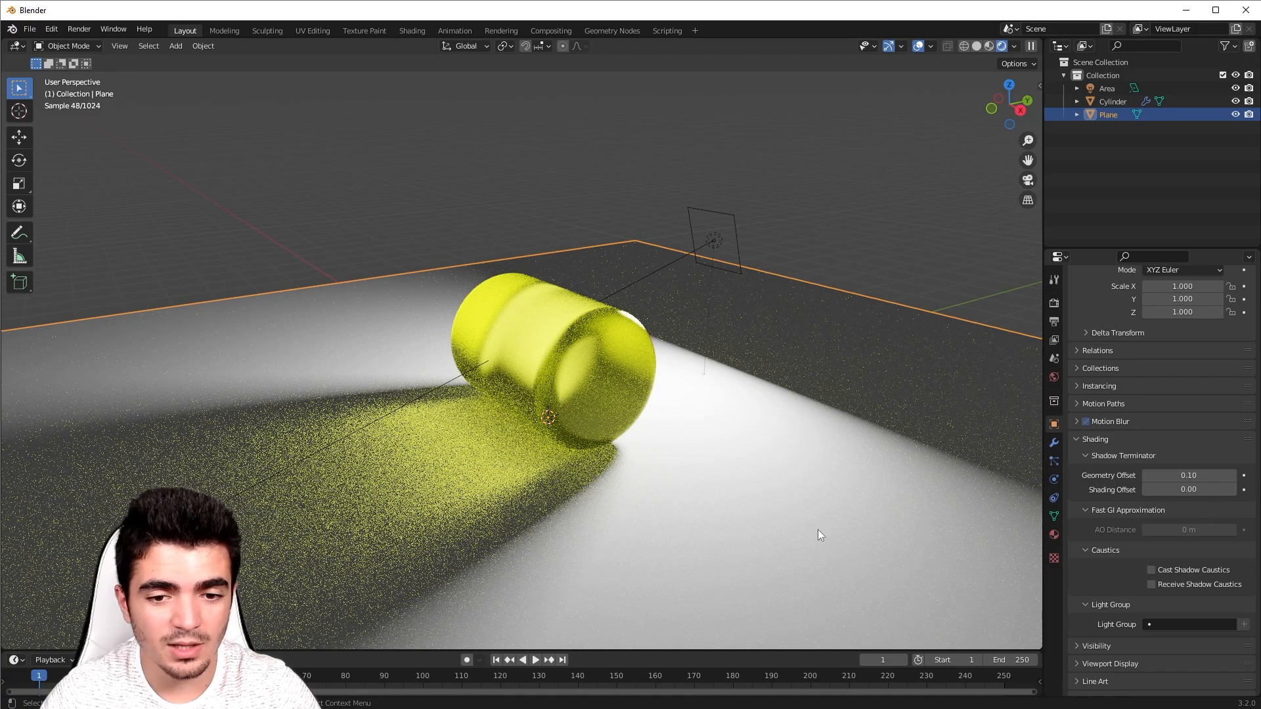
Enable Receive Shadow Caustics in the plane's object shading settings
click(1150, 584)
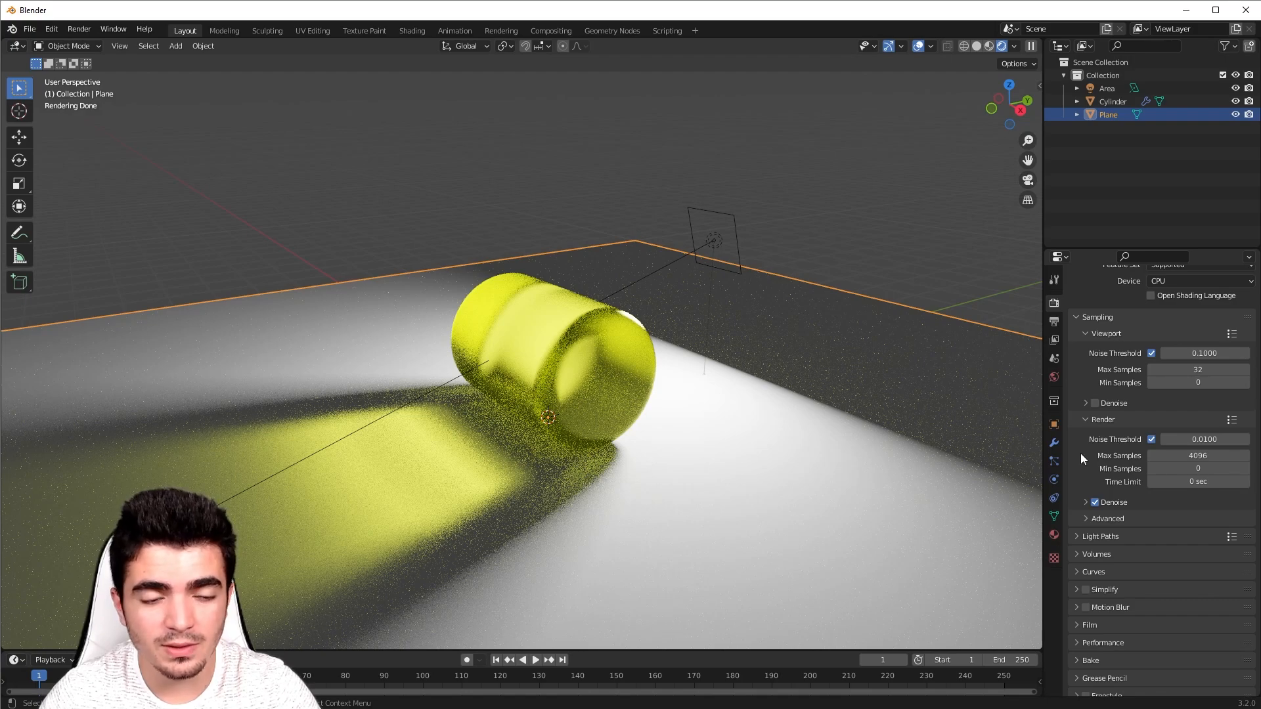
scroll(1090, 460, up, 2)
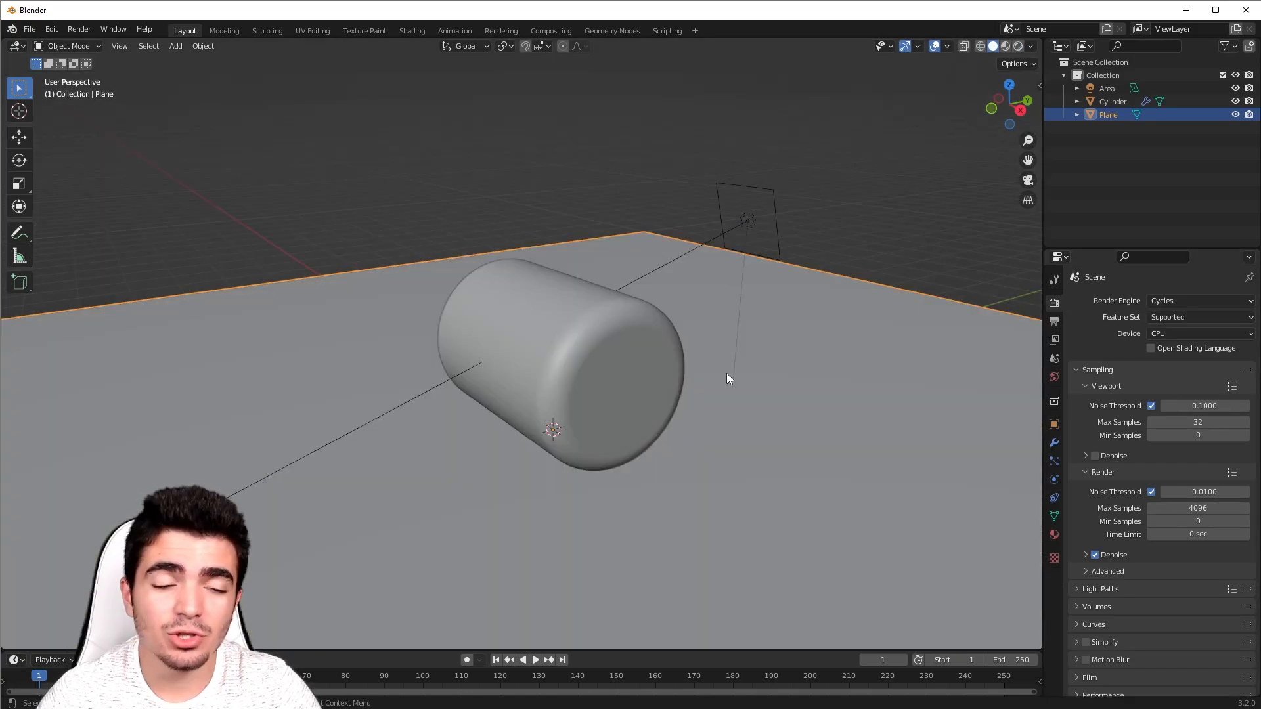
Add about eleven evenly spaced, centred loop cuts around the cylinder's side in Edit Mode
click(501, 354)
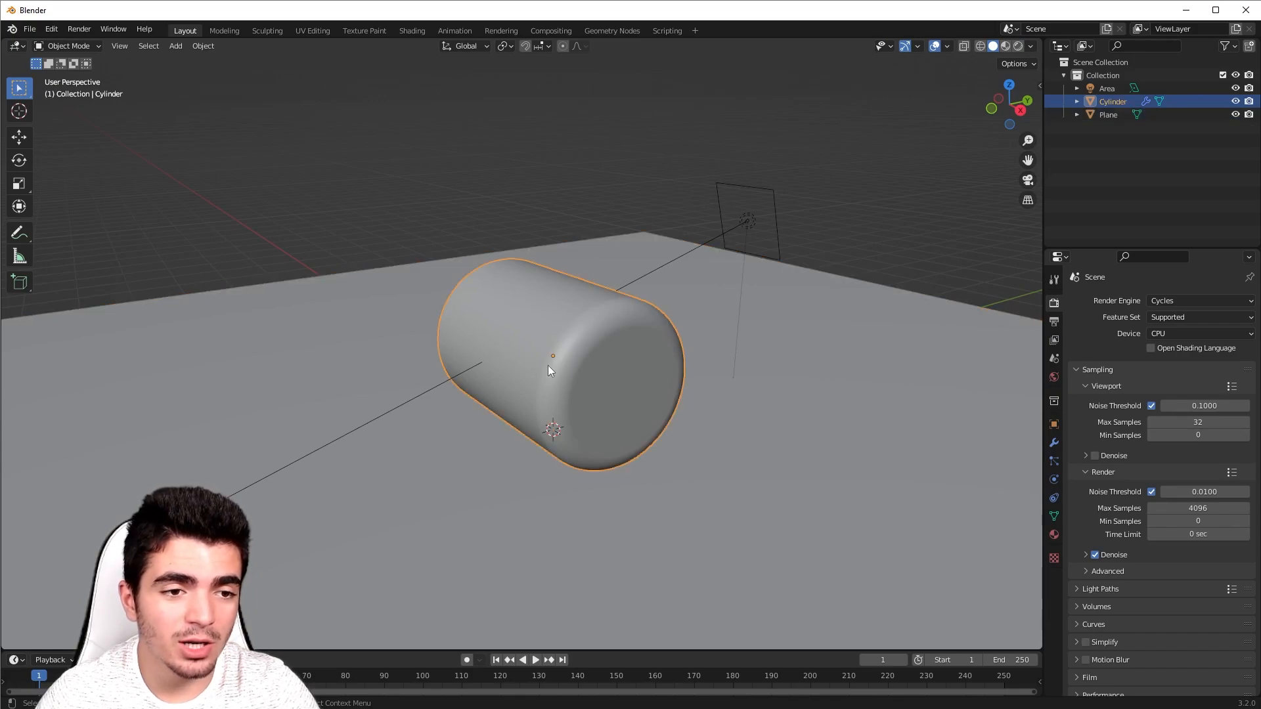
middle_drag(515, 281, 518, 312)
click(1054, 443)
middle_drag(619, 412, 676, 418)
key(Tab)
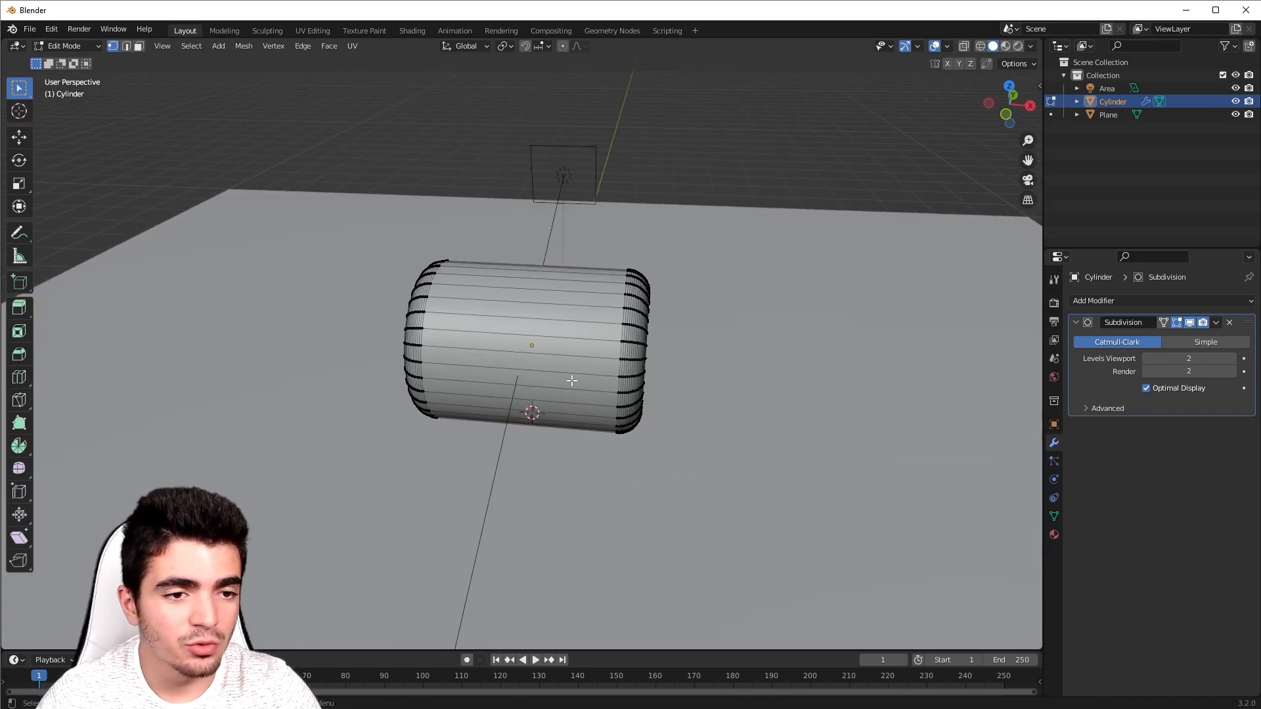
scroll(576, 378, up, 2)
key(ctrl+r)
scroll(553, 354, up, 20)
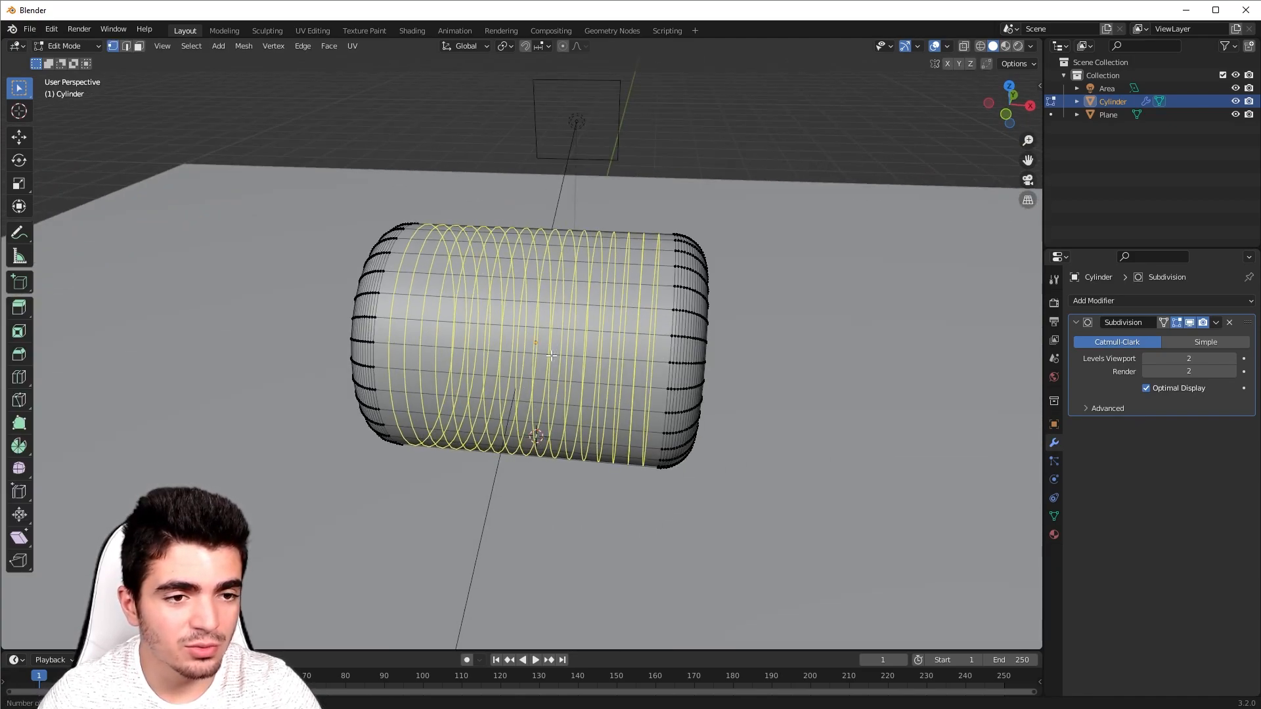
scroll(551, 355, down, 20)
scroll(551, 355, up, 12)
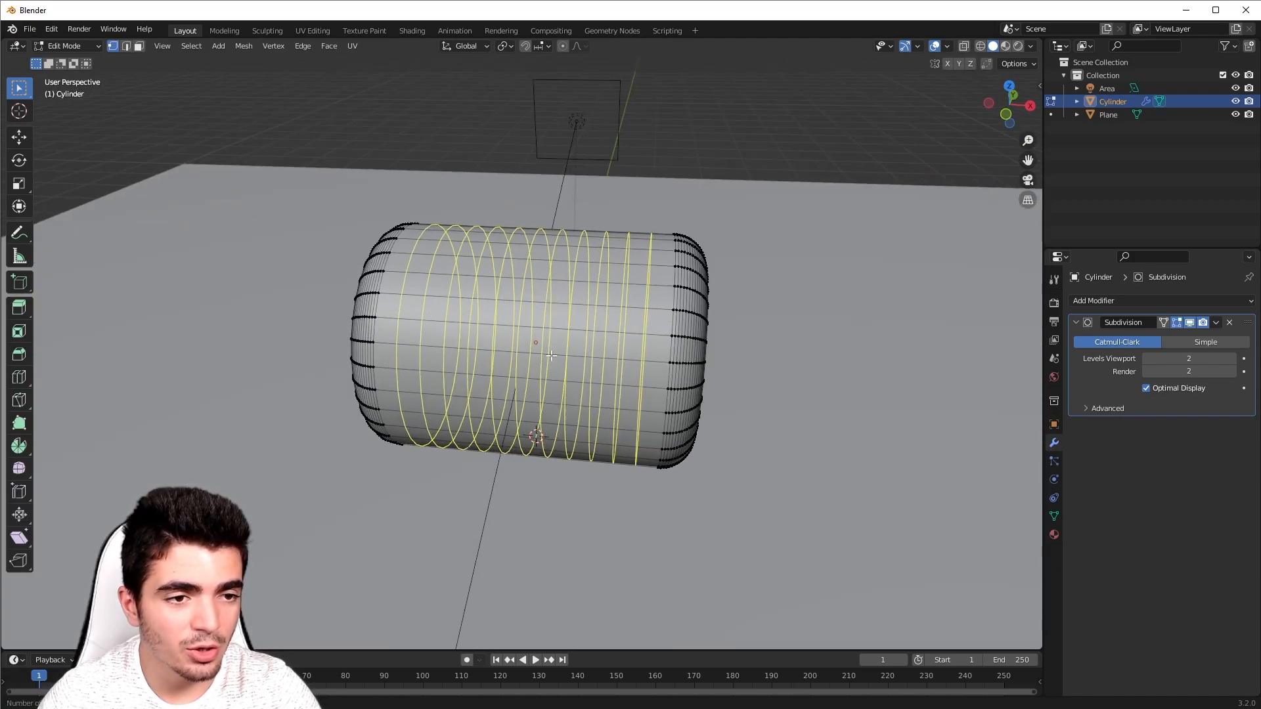
scroll(551, 355, down, 4)
click(551, 355)
right_click(551, 356)
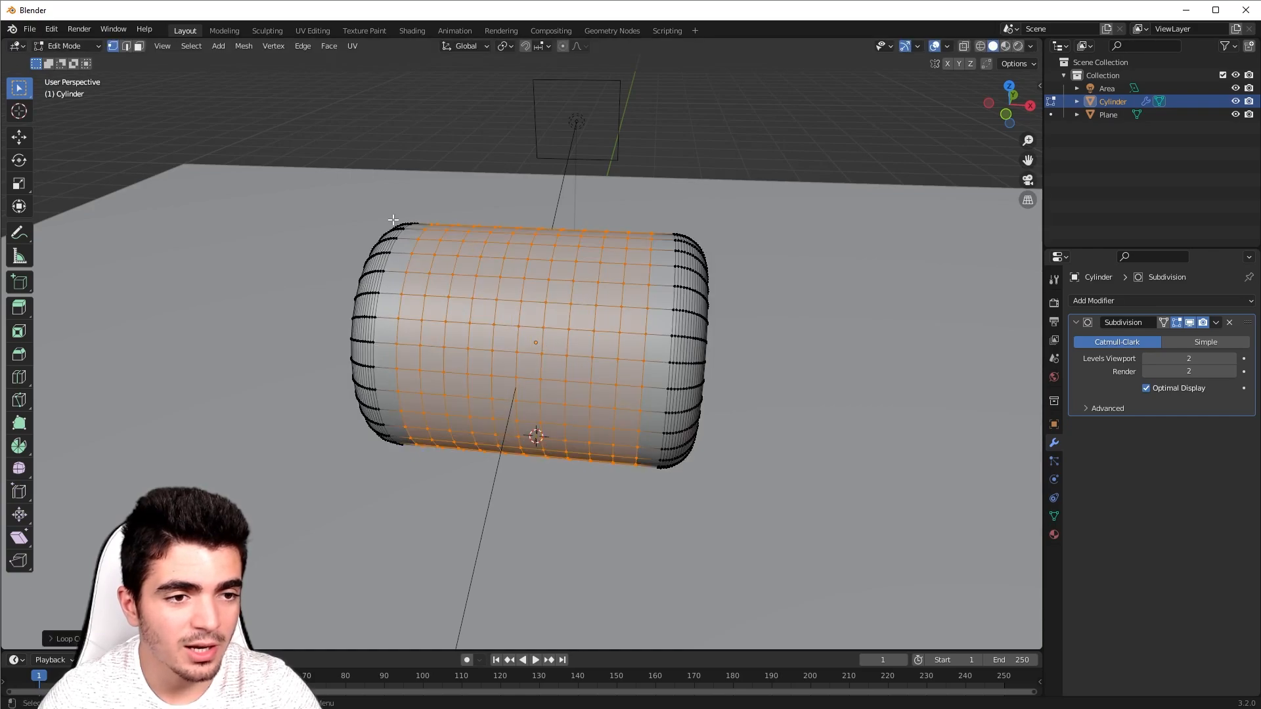
Select every other edge loop along the cylinder and scale them inward to about 0.83, locking the local Z axis
alt+click(418, 249)
alt+click(433, 250)
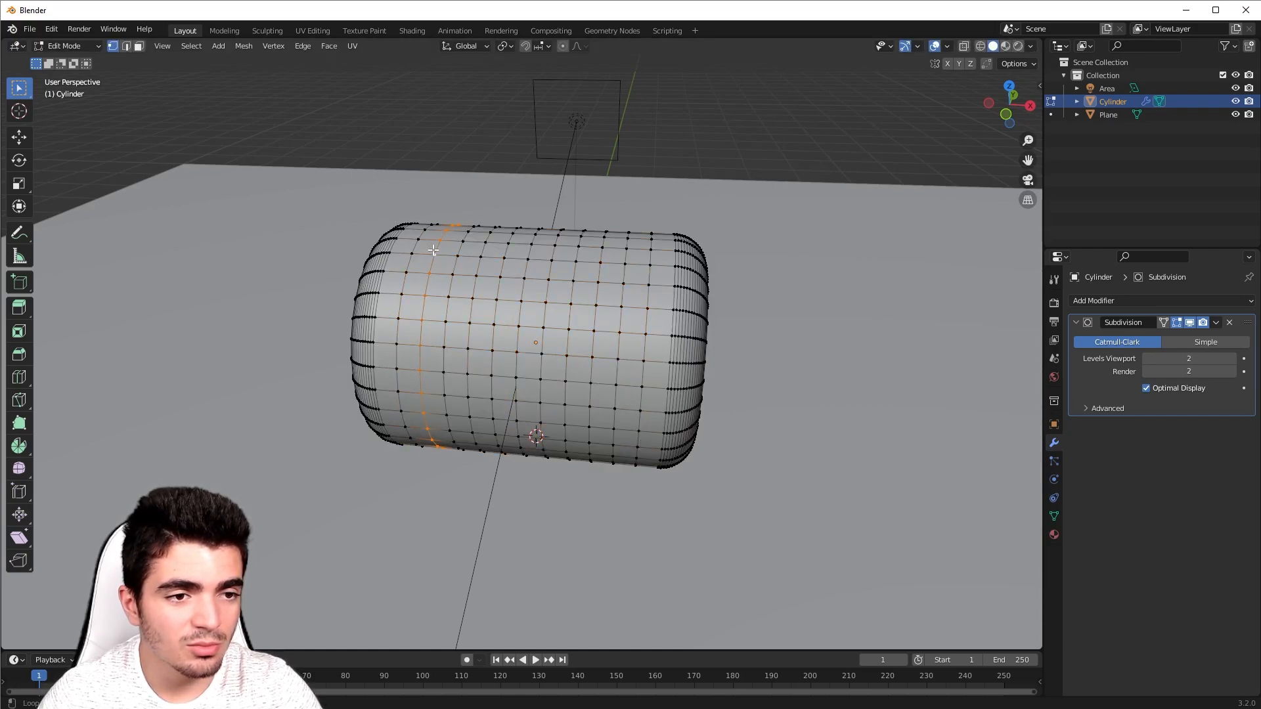
alt+shift+click(480, 255)
alt+shift+click(529, 255)
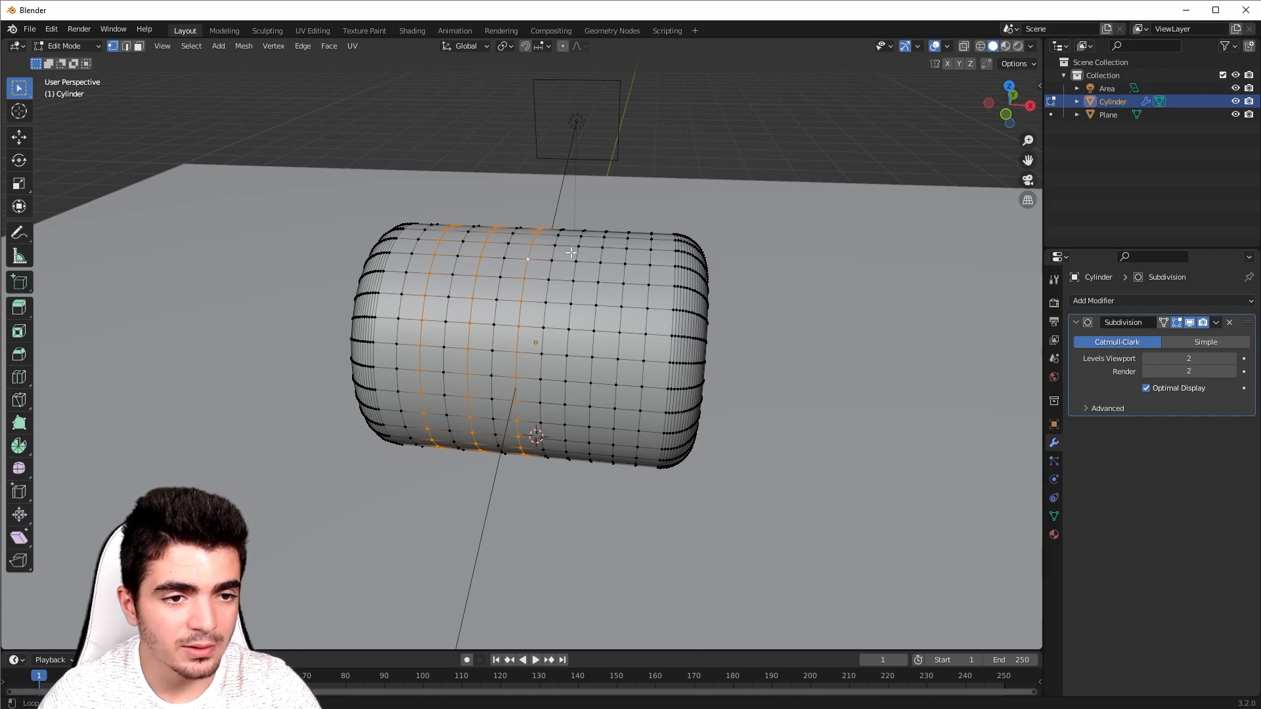
middle_drag(571, 253, 764, 258)
key(s)
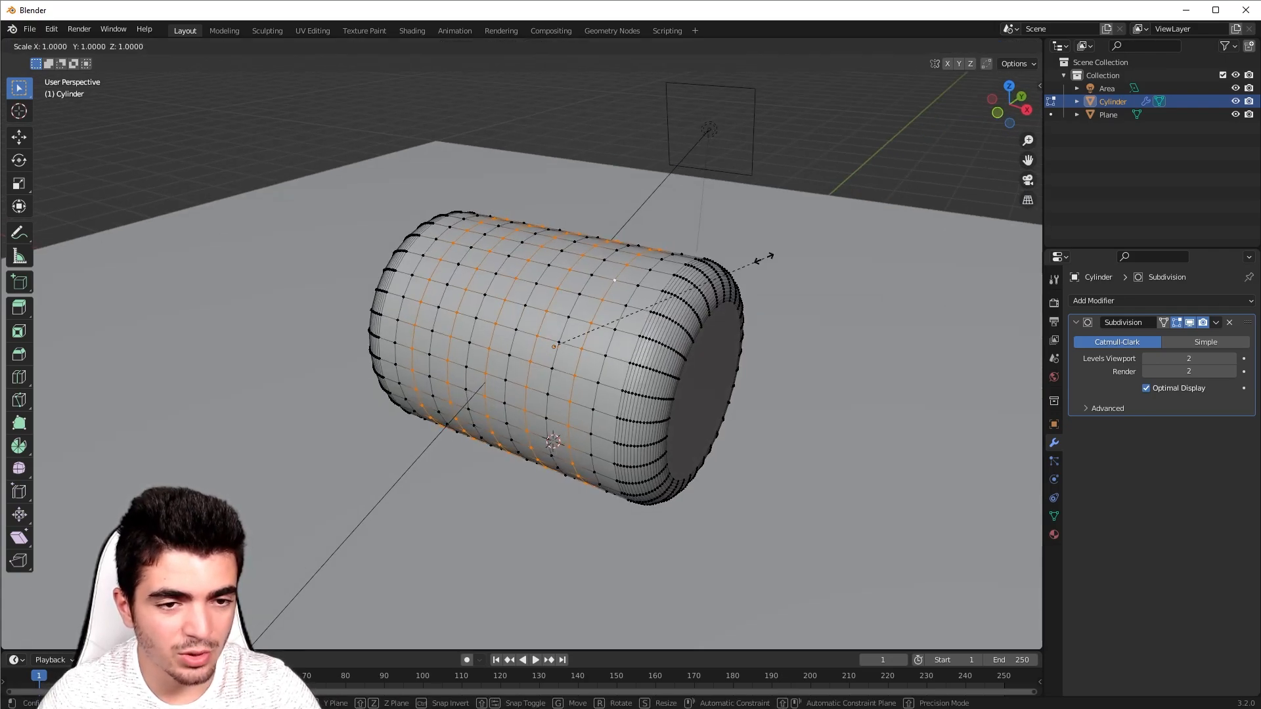
key(shift+z)
key(shift+z)
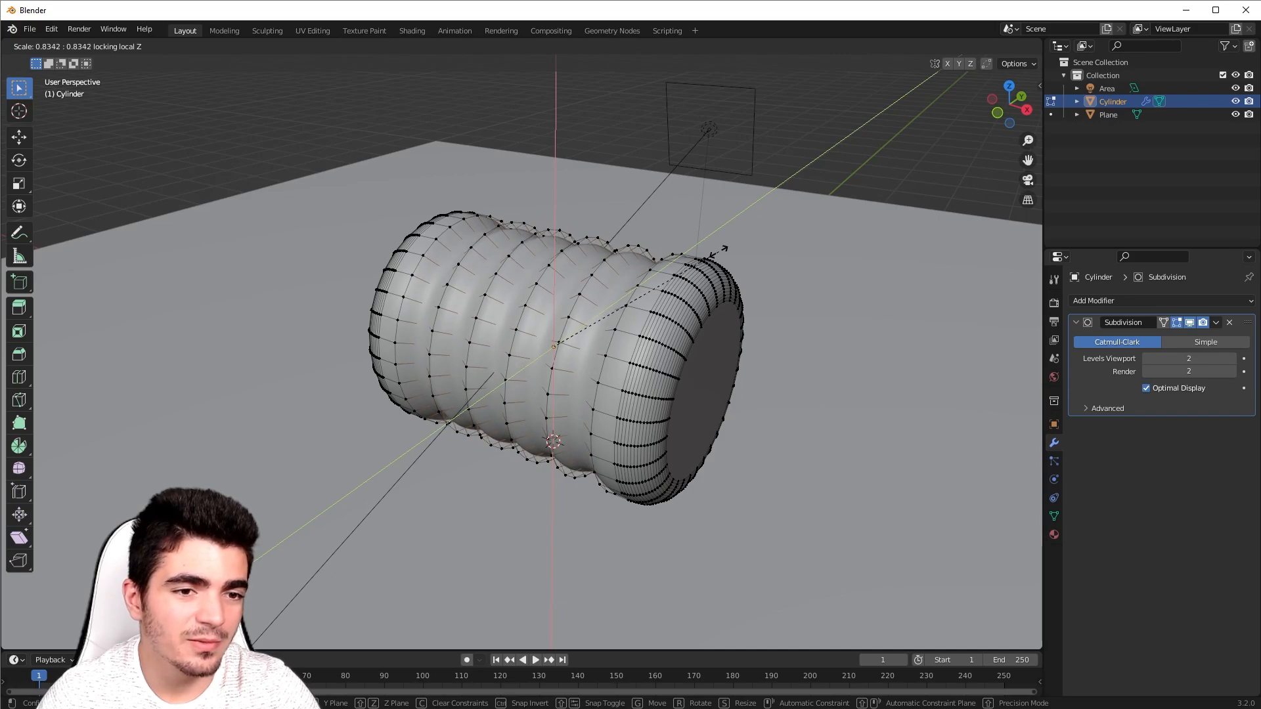
click(721, 251)
Select the alternate edge loops between the grooves and scale them outward to about 1.11, locking the local Z axis
alt+click(637, 272)
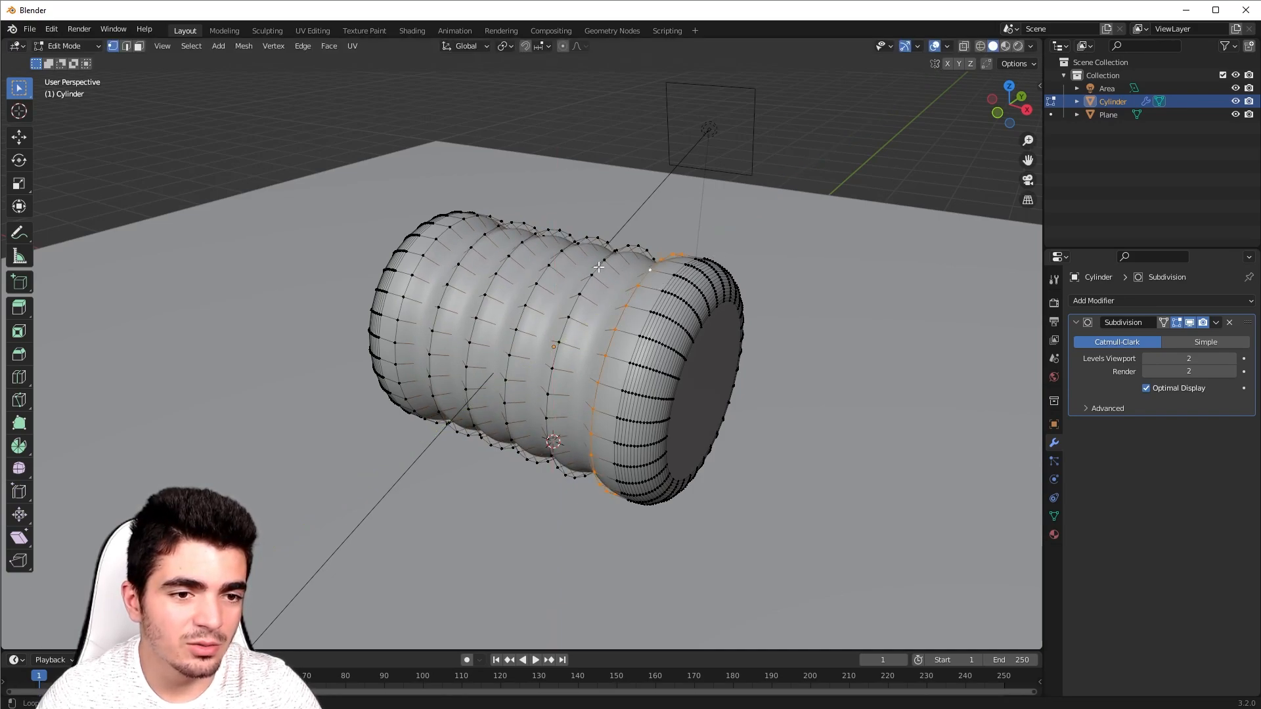
key(ctrl+z)
key(ctrl+z)
key(s)
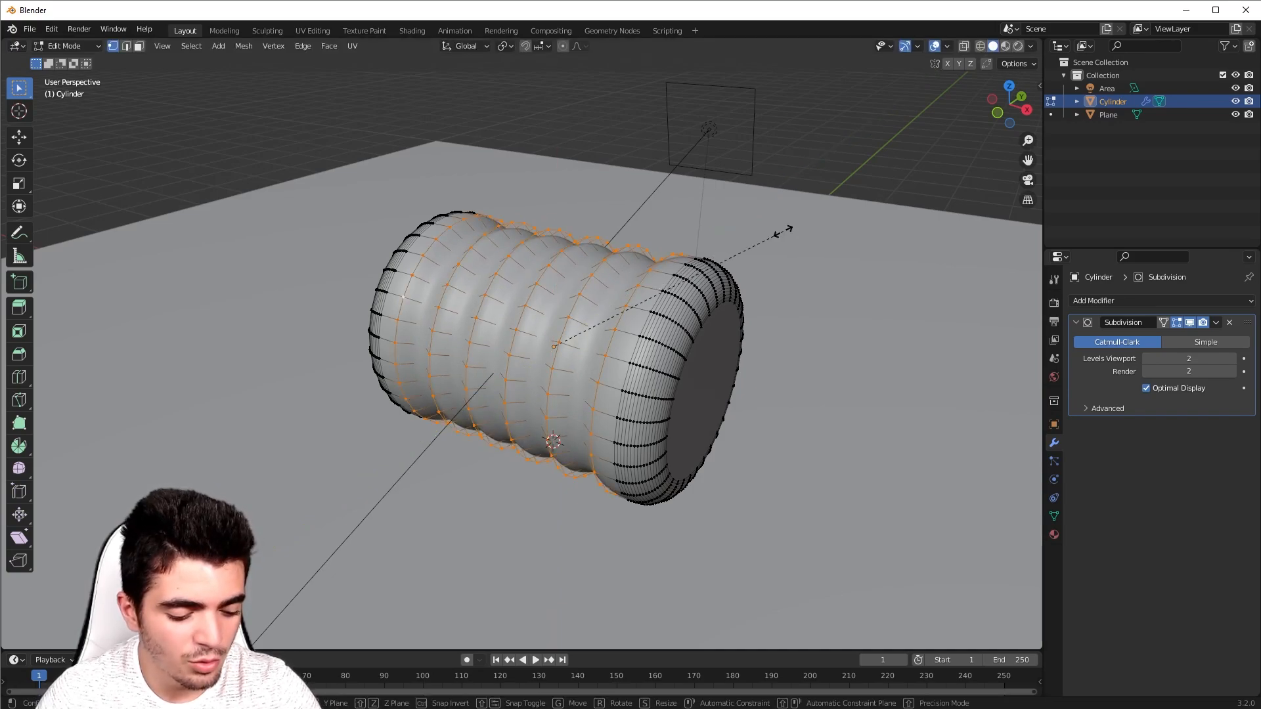
key(shift+z)
key(shift+z)
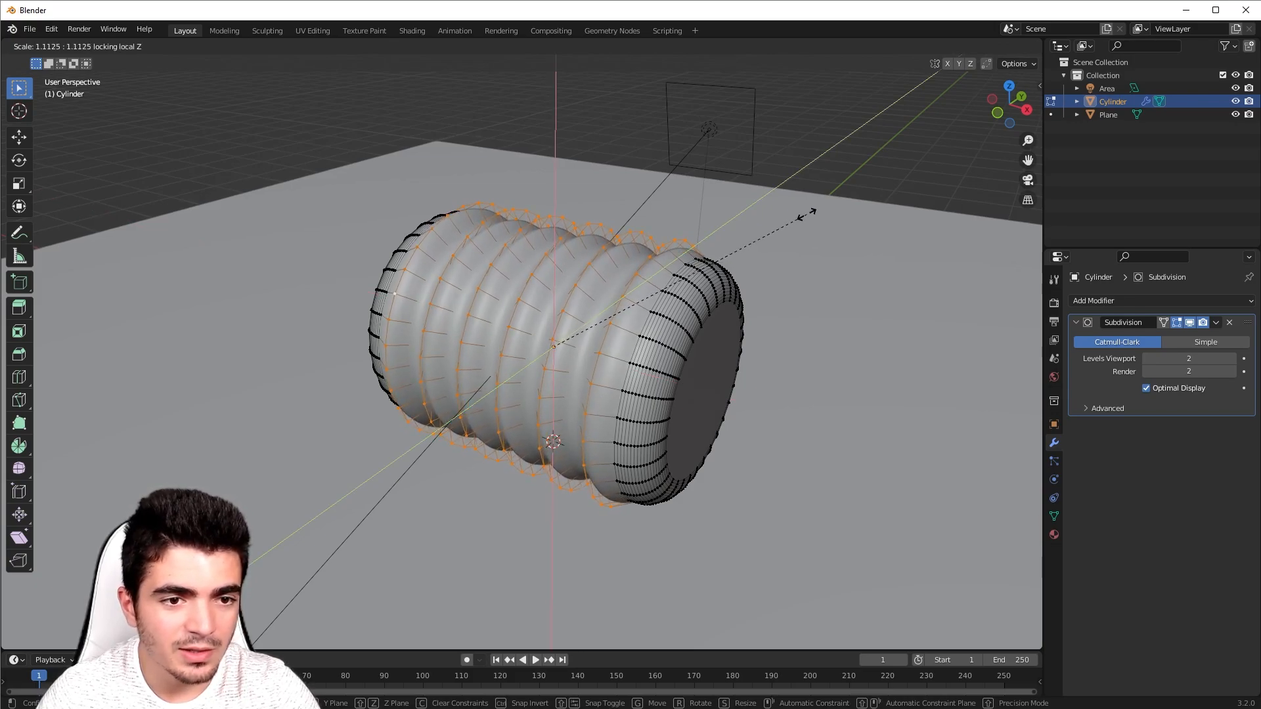
click(799, 216)
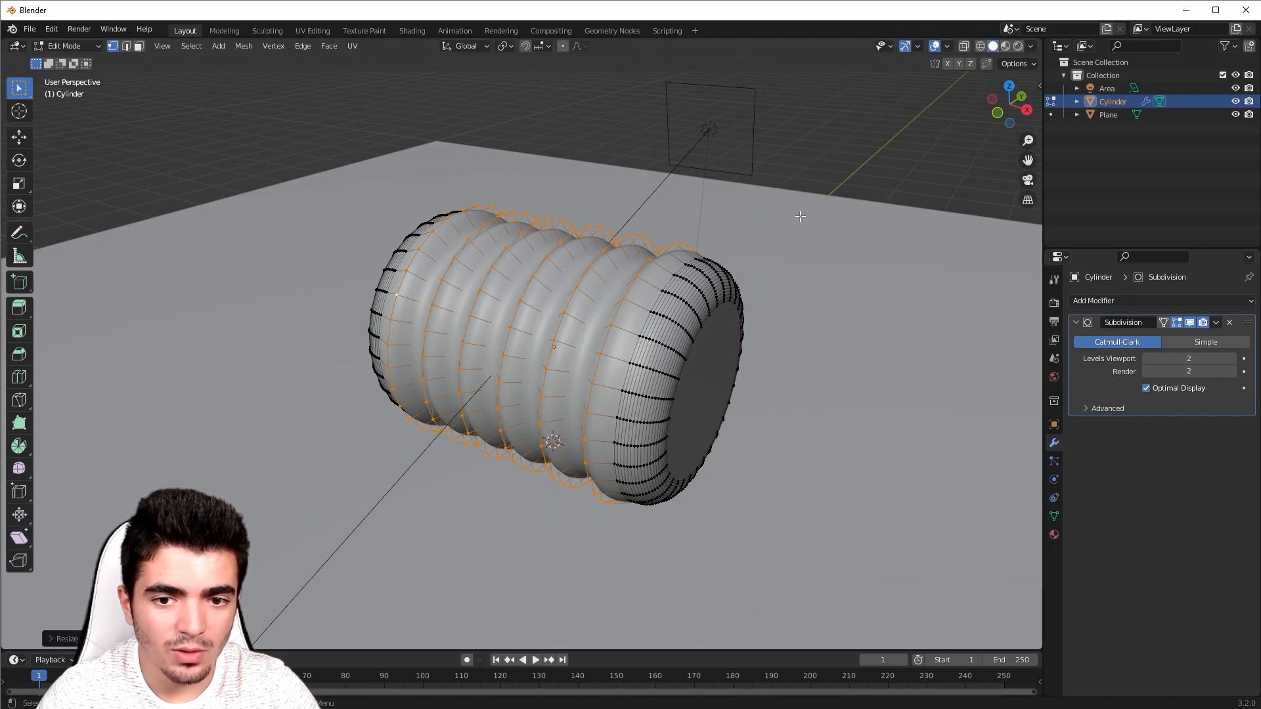
Apply the cylinder's Subdivision modifier in Object Mode and switch the viewport to Rendered shading
click(1216, 322)
key(Tab)
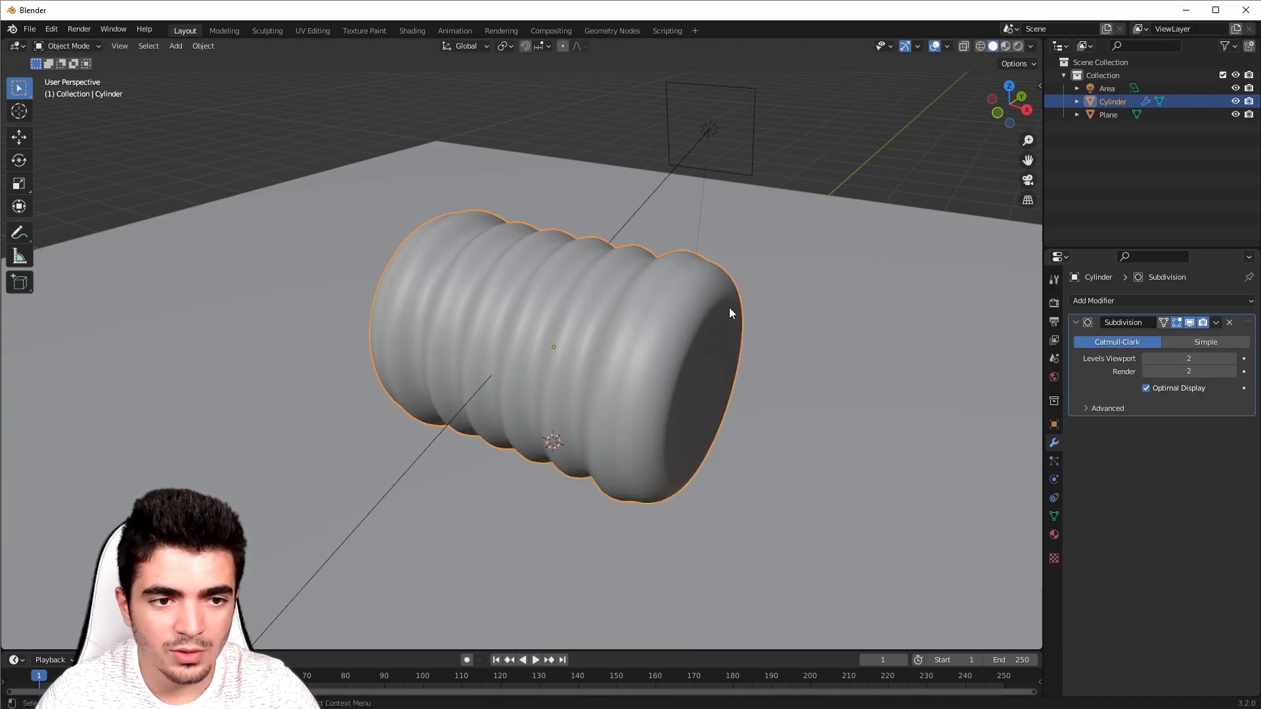
click(1216, 323)
click(1179, 339)
middle_drag(873, 335, 819, 298)
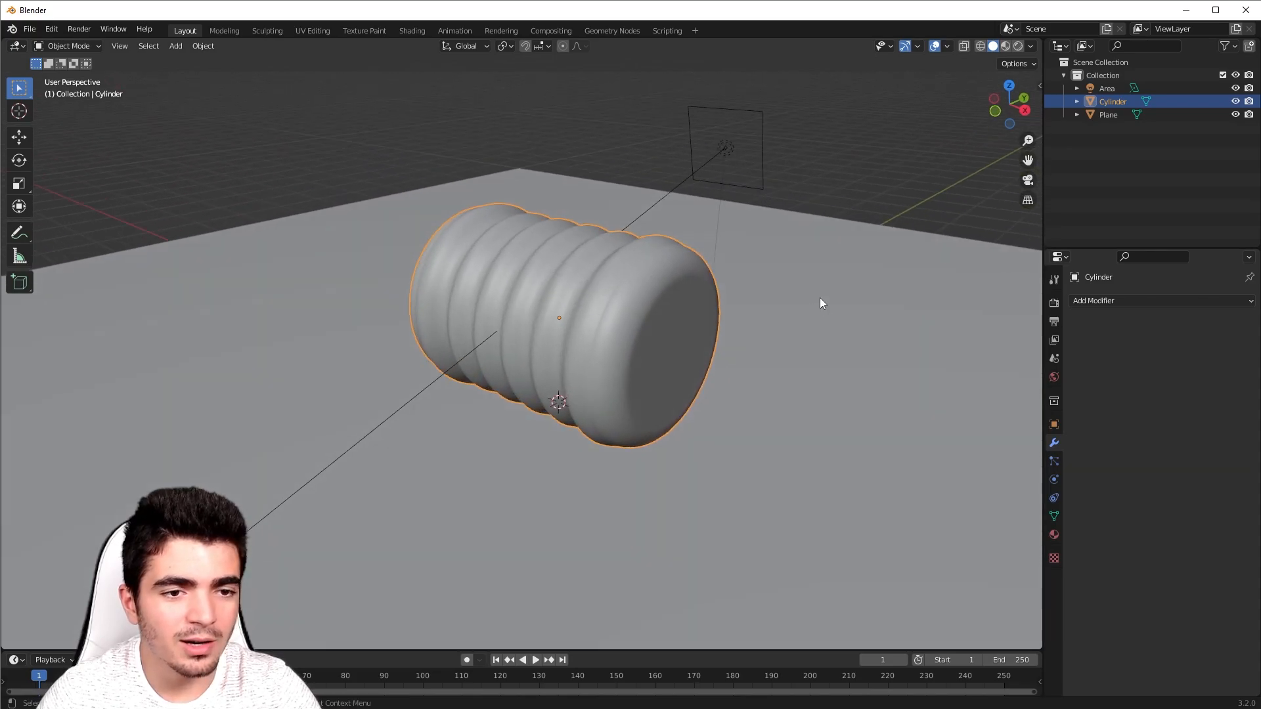
click(1016, 46)
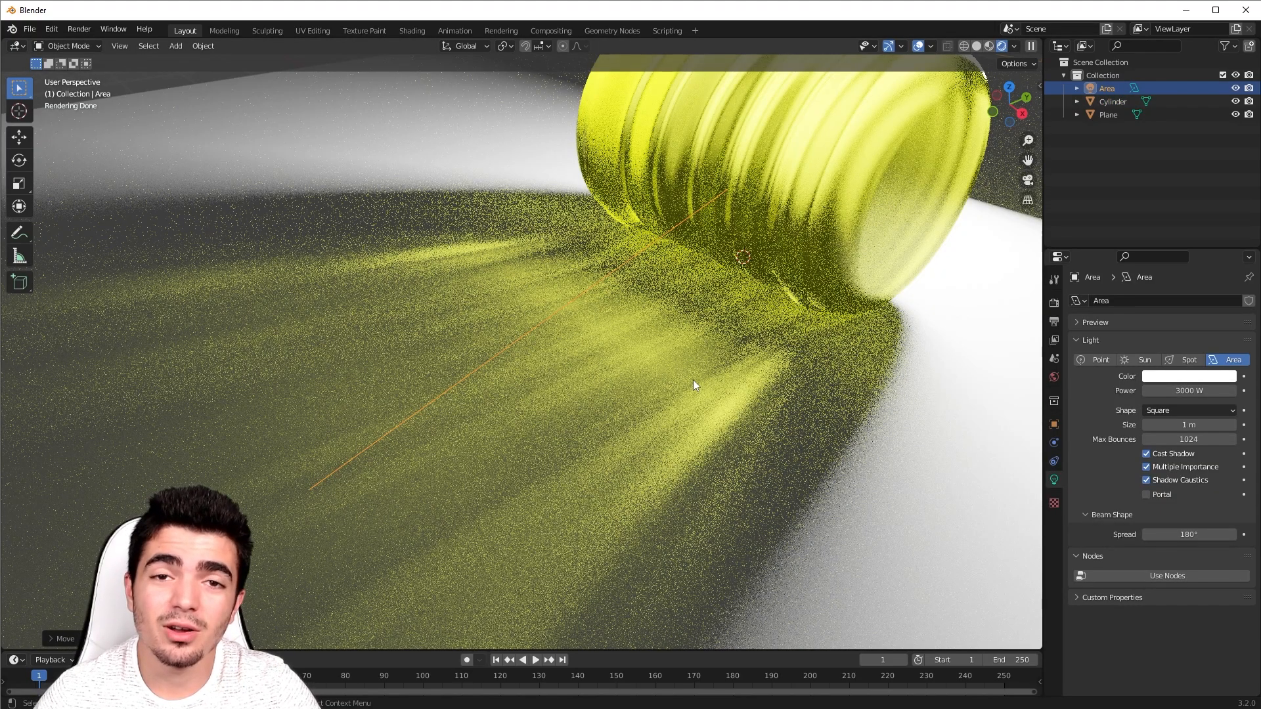